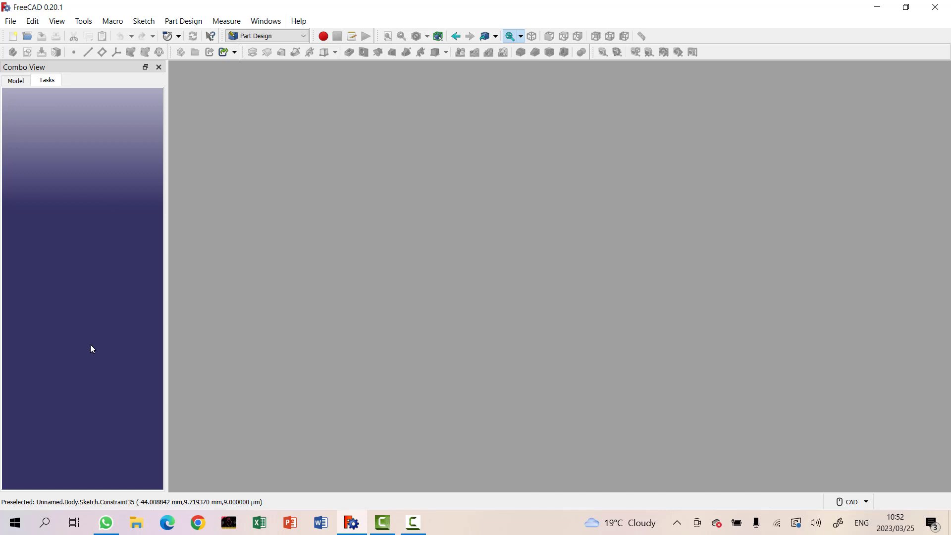
Step: Create a new document with a body and start a sketch on its XY plane
{"action": "key", "text": "ctrl+n"}
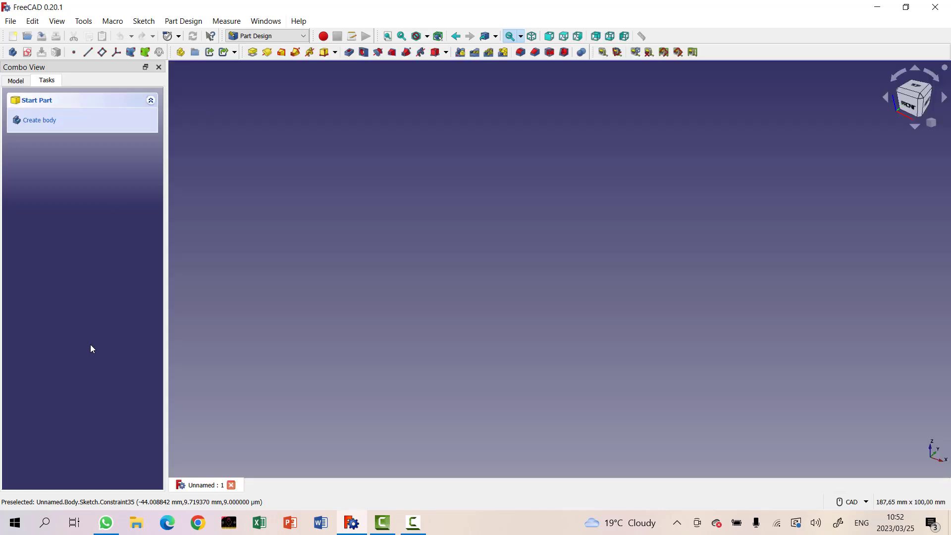
{"action": "left_click", "coordinate": [37, 119]}
{"action": "left_click", "coordinate": [37, 121]}
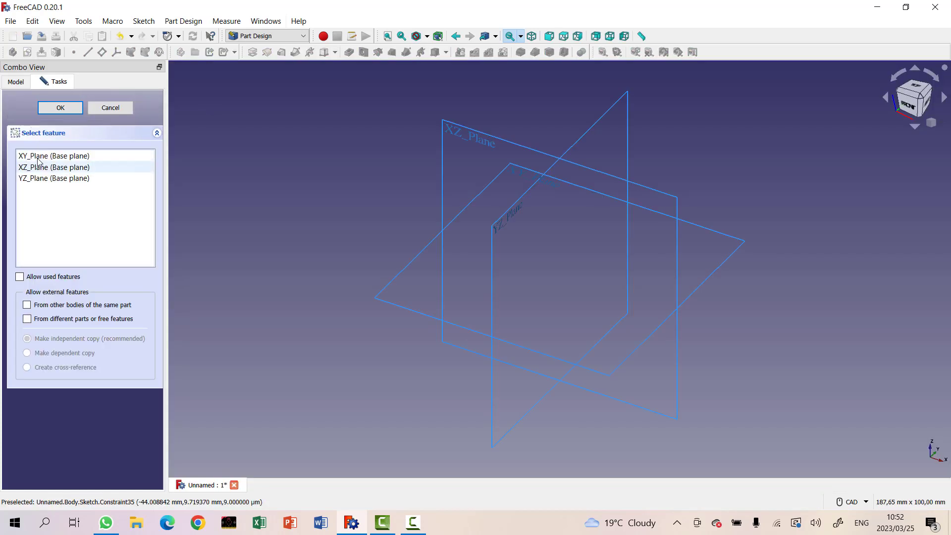
{"action": "left_click", "coordinate": [49, 155]}
{"action": "left_click", "coordinate": [56, 108]}
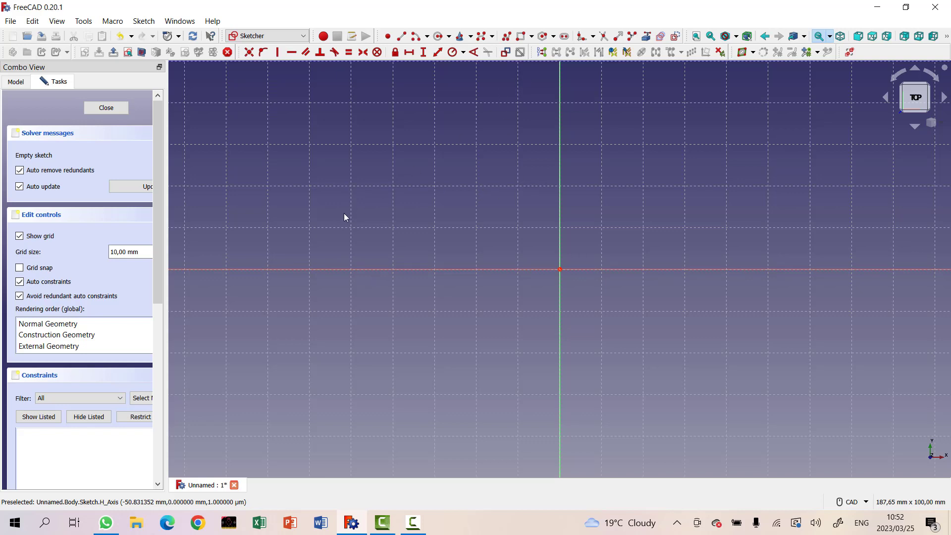
Step: Start a polyline on the horizontal axis about 40 mm left of the origin, going up about 15 mm, right 30 mm and up 20 mm
{"action": "left_click", "coordinate": [507, 37]}
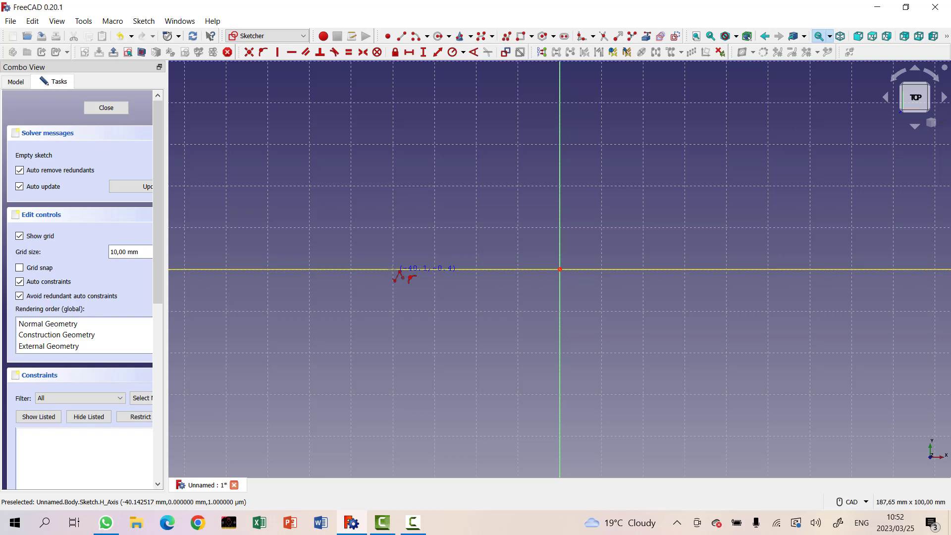
{"action": "left_click", "coordinate": [392, 270]}
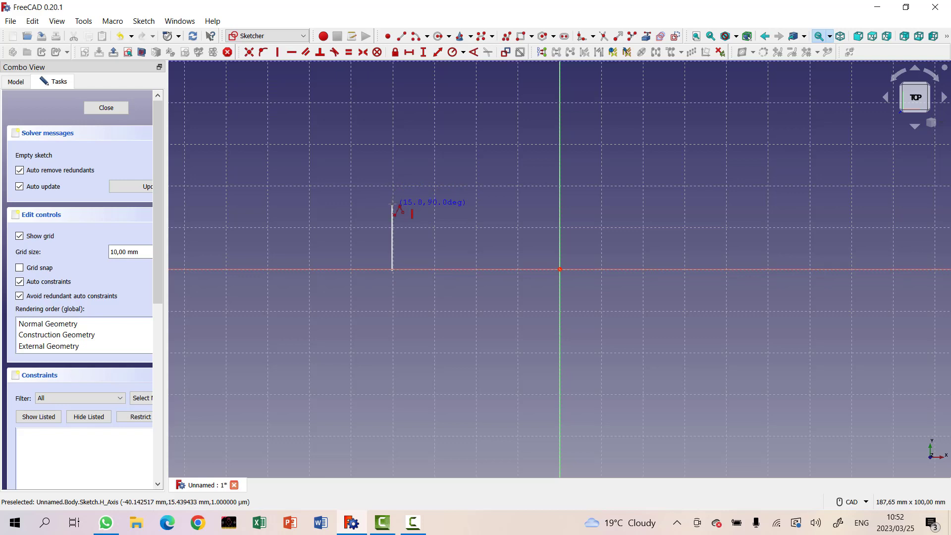
{"action": "left_click", "coordinate": [393, 207]}
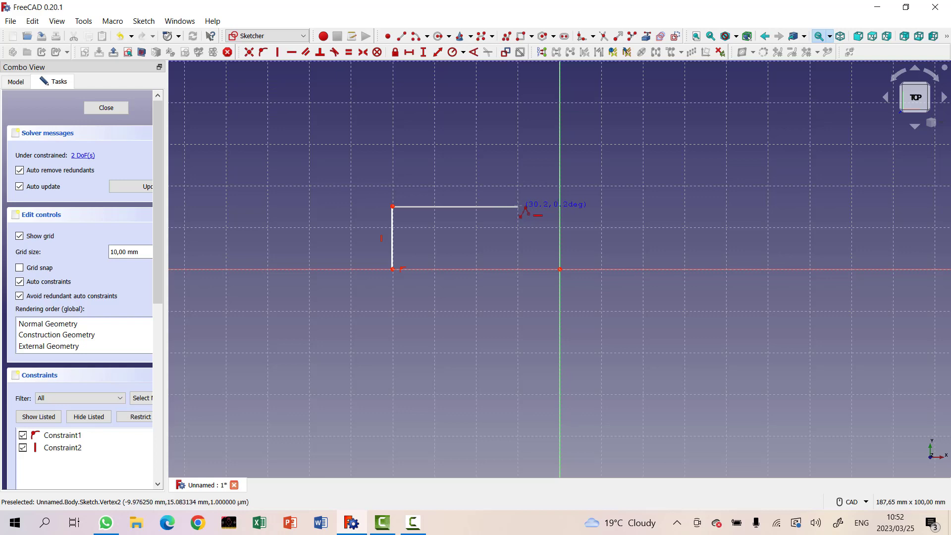
{"action": "left_click", "coordinate": [518, 207]}
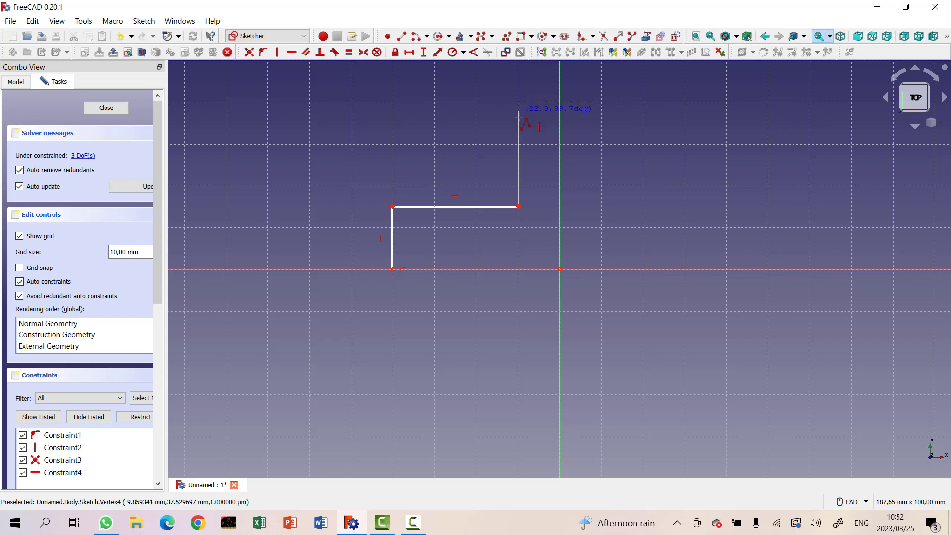
{"action": "left_click", "coordinate": [519, 121]}
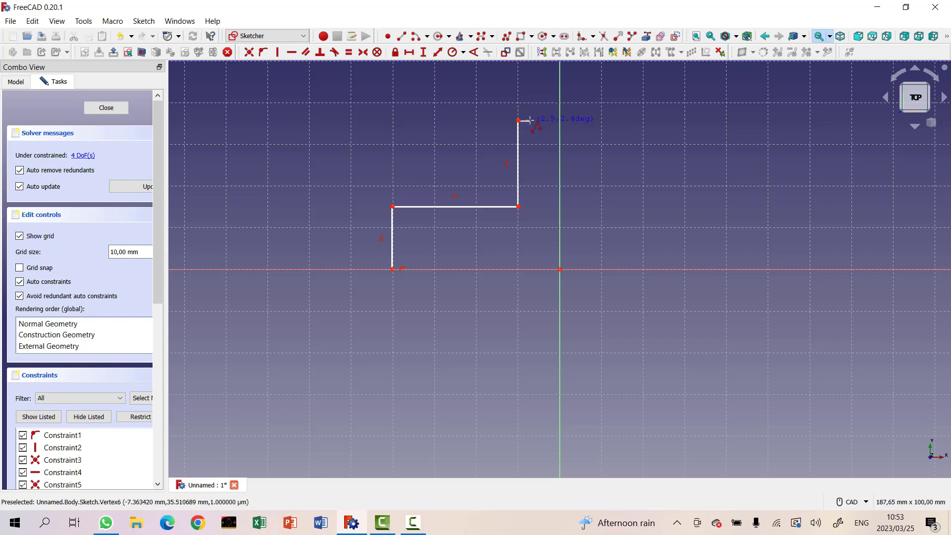
Step: Continue the polyline around a narrow open slot about 3 mm wide and 10 mm deep, ending on the vertical axis
{"action": "left_click", "coordinate": [531, 120]}
{"action": "left_click", "coordinate": [531, 164]}
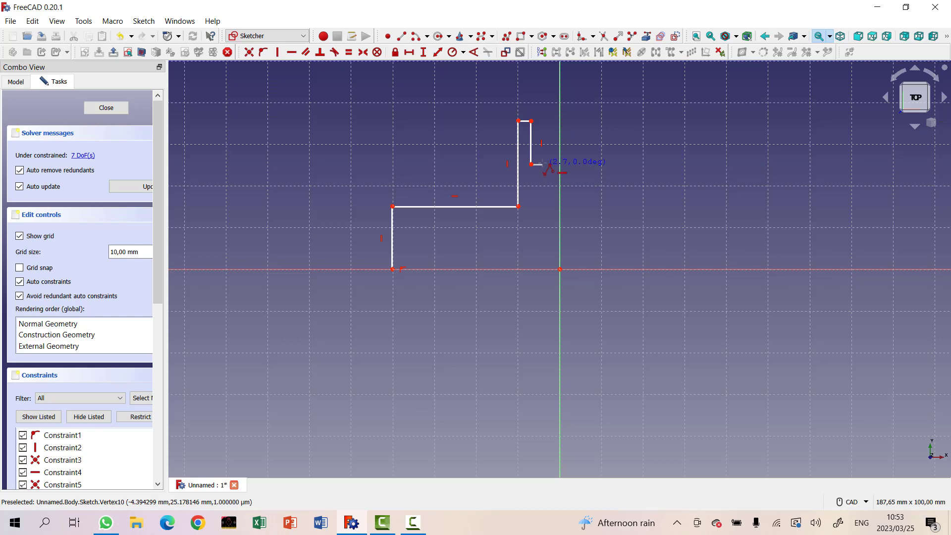
{"action": "left_click", "coordinate": [542, 163]}
{"action": "left_click", "coordinate": [542, 122]}
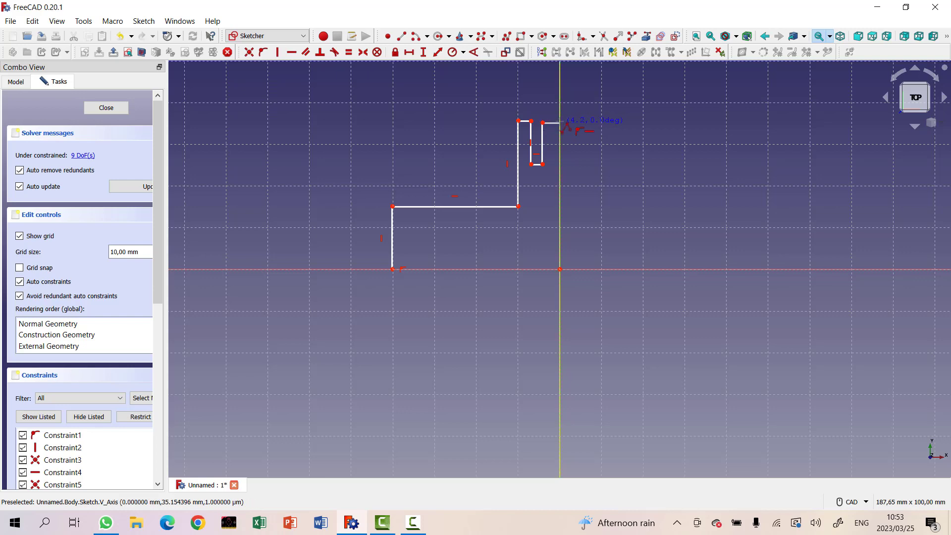
{"action": "left_click", "coordinate": [560, 123]}
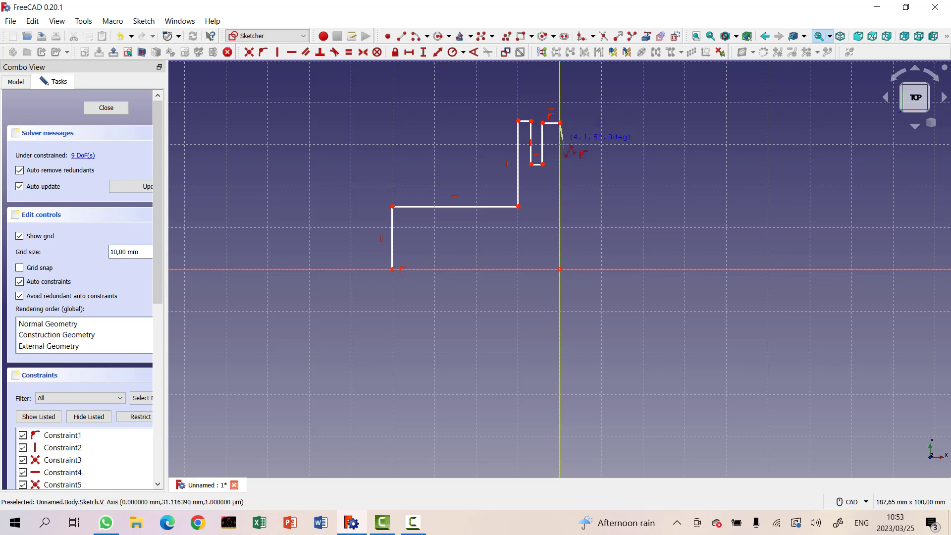
Step: Close the profile down the vertical axis to about 10 mm height, left about 36 mm, down to the horizontal axis and back to the start
{"action": "left_click", "coordinate": [559, 228]}
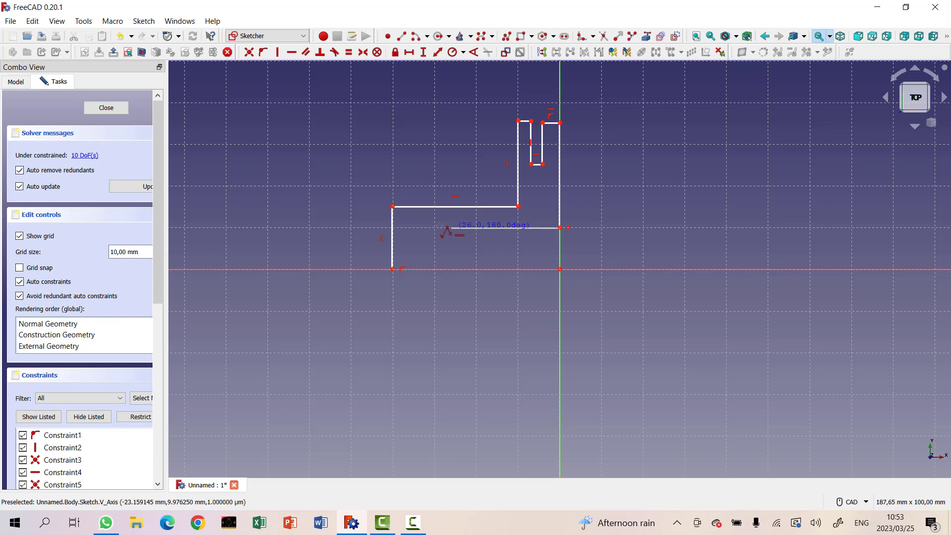
{"action": "left_click", "coordinate": [409, 228]}
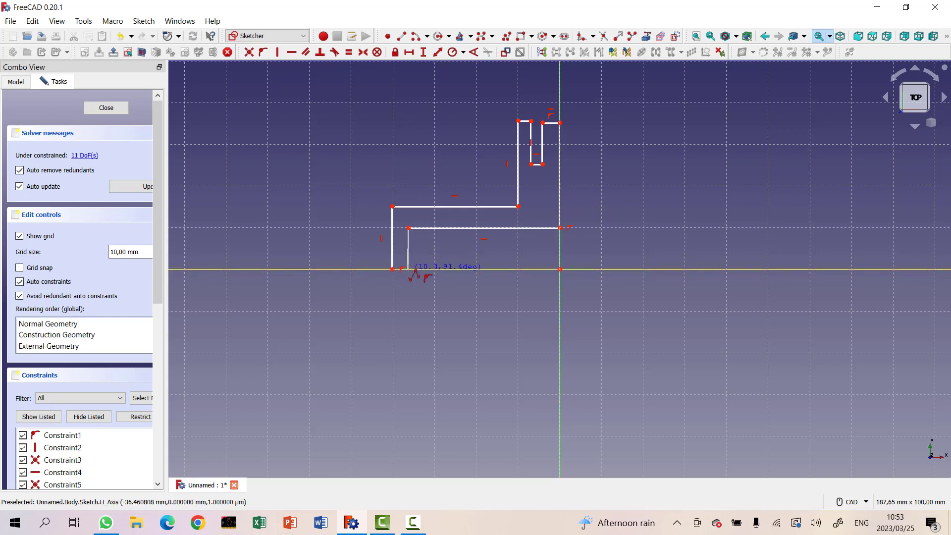
{"action": "left_click", "coordinate": [409, 269]}
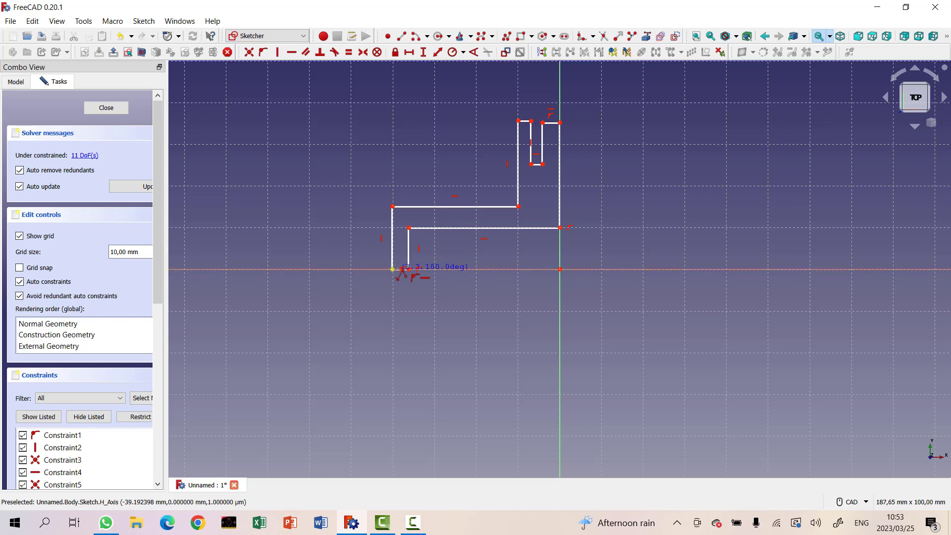
{"action": "left_click", "coordinate": [393, 269]}
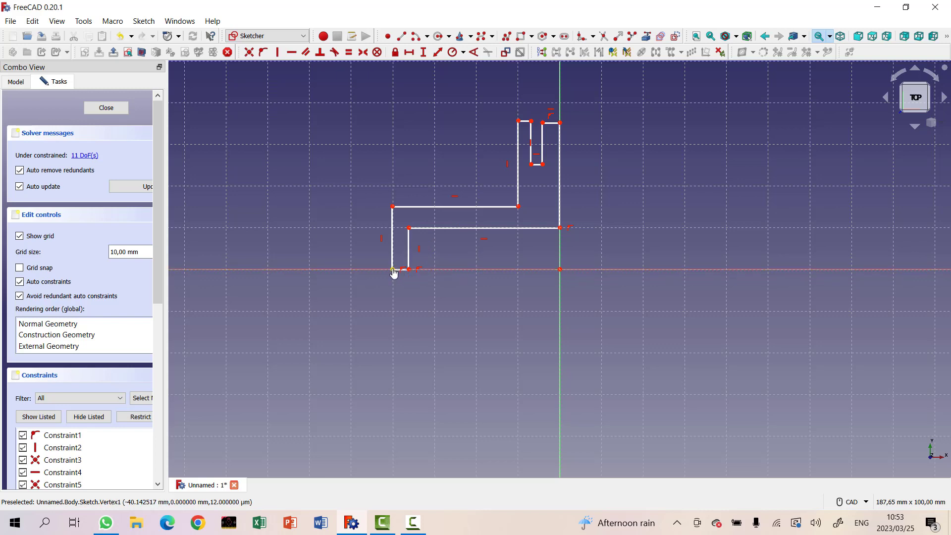
{"action": "right_click", "coordinate": [477, 353]}
{"action": "left_click_drag", "start_coordinate": [300, 83], "coordinate": [572, 85]}
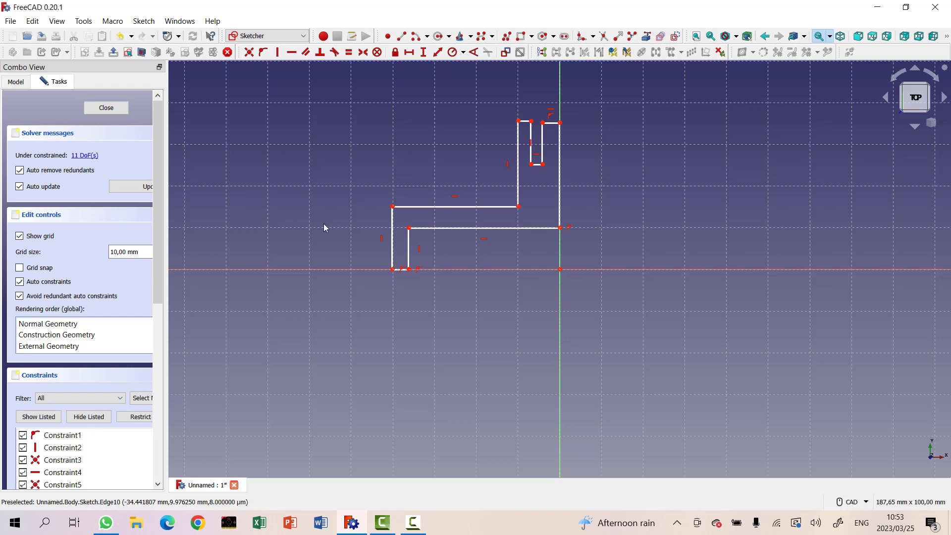
Step: Set the horizontal distance from the origin to the outer lower-left corner to 40 mm and place the dimension below the profile
{"action": "left_click", "coordinate": [560, 270]}
{"action": "left_click", "coordinate": [393, 269]}
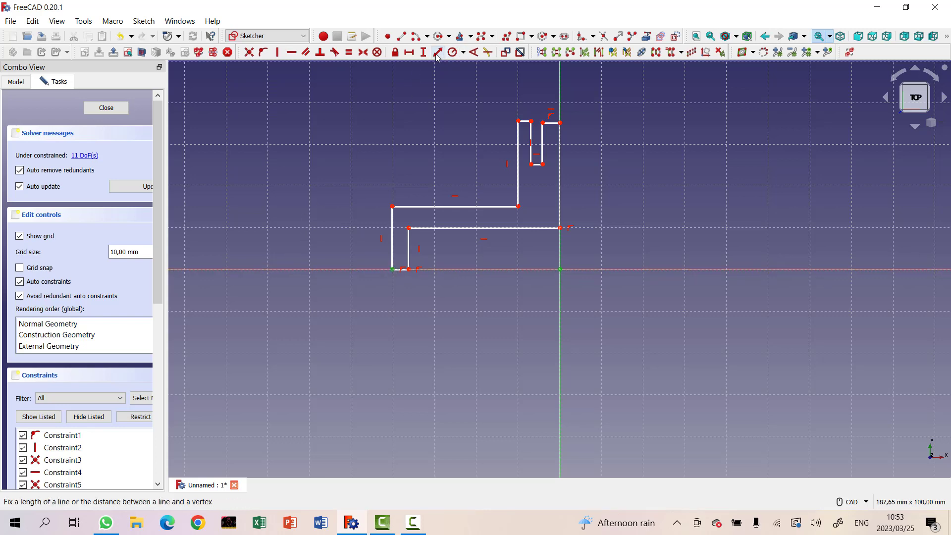
{"action": "left_click", "coordinate": [410, 52]}
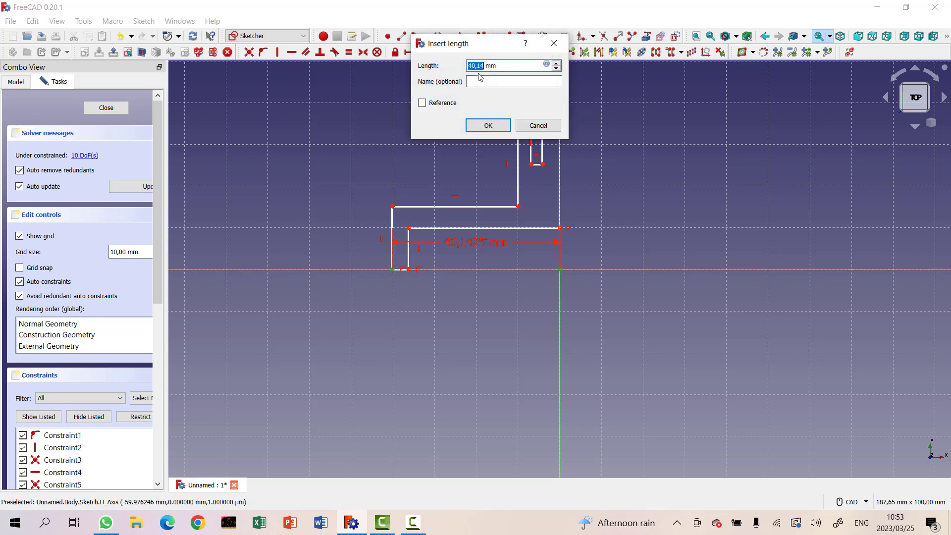
{"action": "type", "text": "40"}
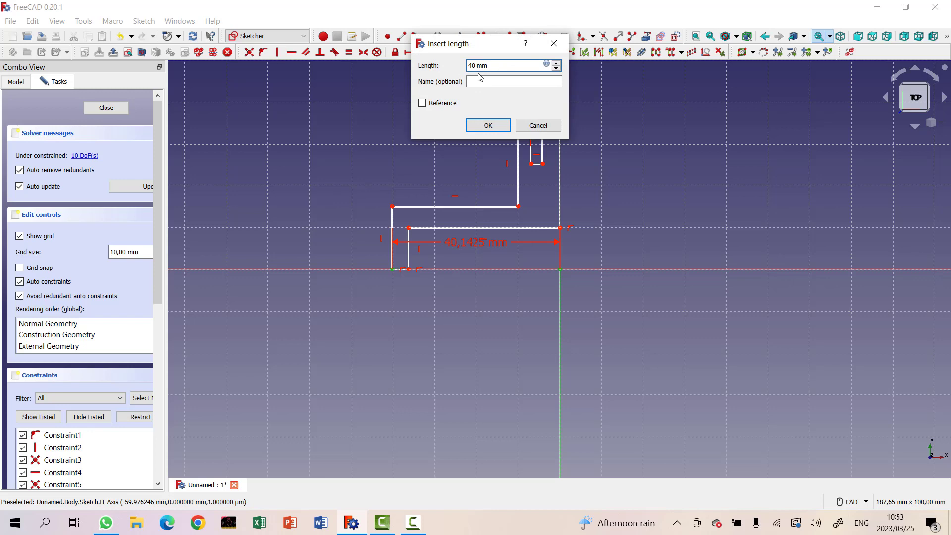
{"action": "left_click", "coordinate": [486, 125]}
{"action": "left_click_drag", "start_coordinate": [456, 243], "coordinate": [456, 340]}
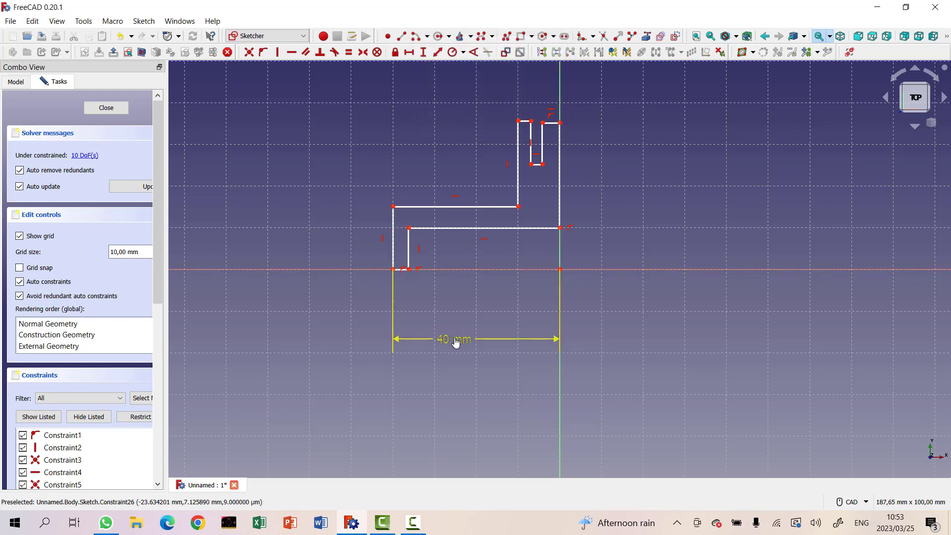
Step: Set the horizontal distance from the origin to the inner lower-left corner to 37 mm and place the dimension above the 40 mm one
{"action": "left_click", "coordinate": [560, 268]}
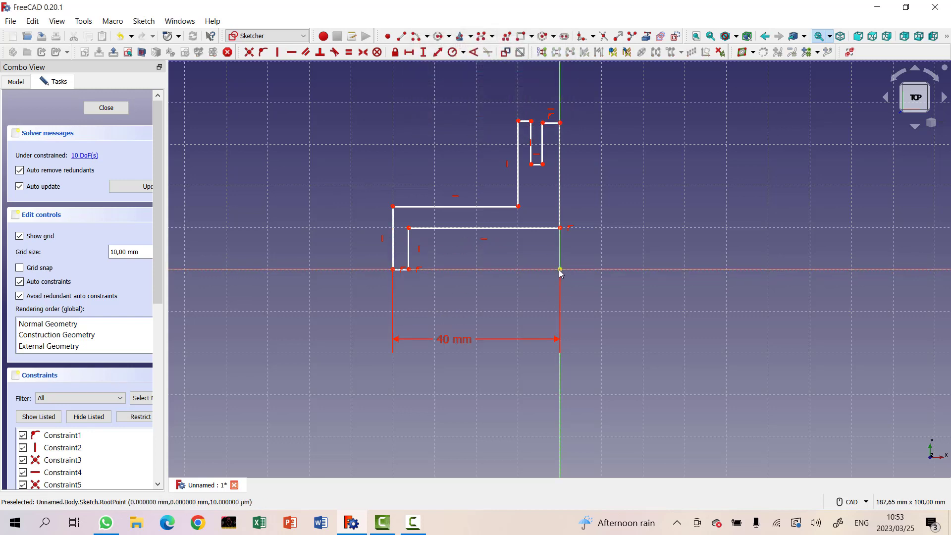
{"action": "left_click", "coordinate": [409, 270]}
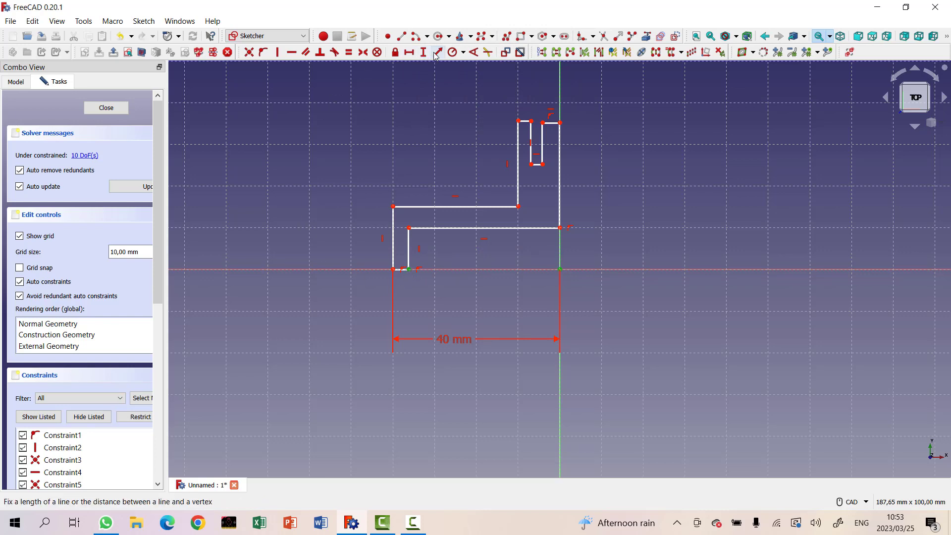
{"action": "left_click", "coordinate": [409, 53]}
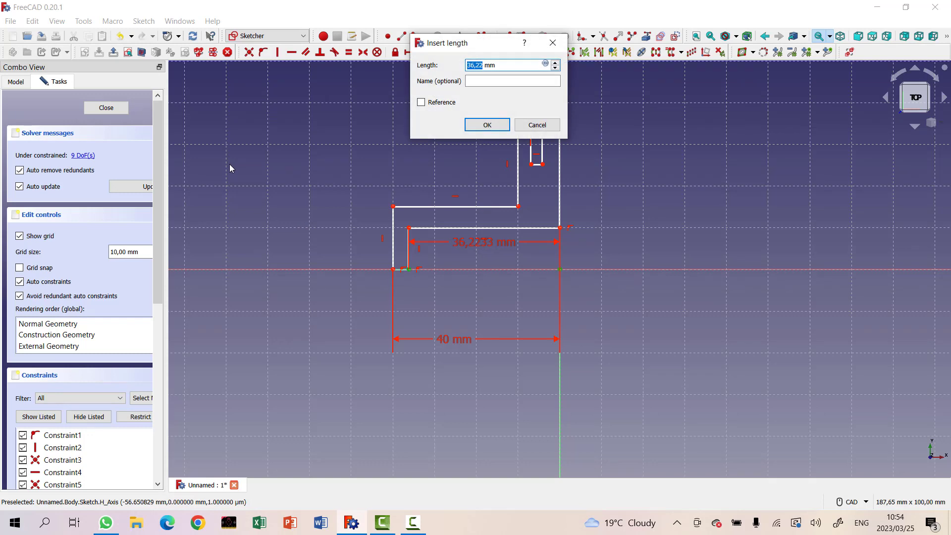
{"action": "type", "text": "37"}
{"action": "left_click", "coordinate": [487, 124]}
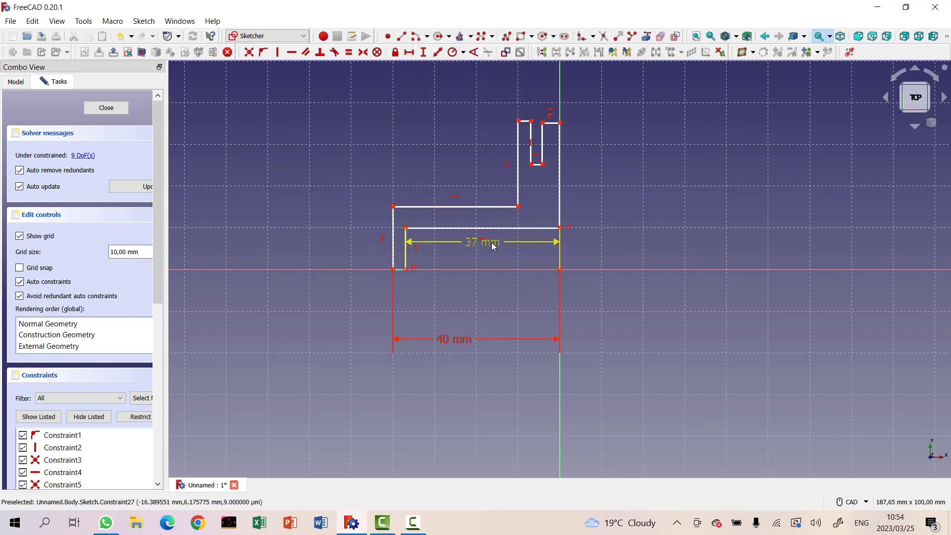
{"action": "left_click_drag", "start_coordinate": [492, 246], "coordinate": [498, 309]}
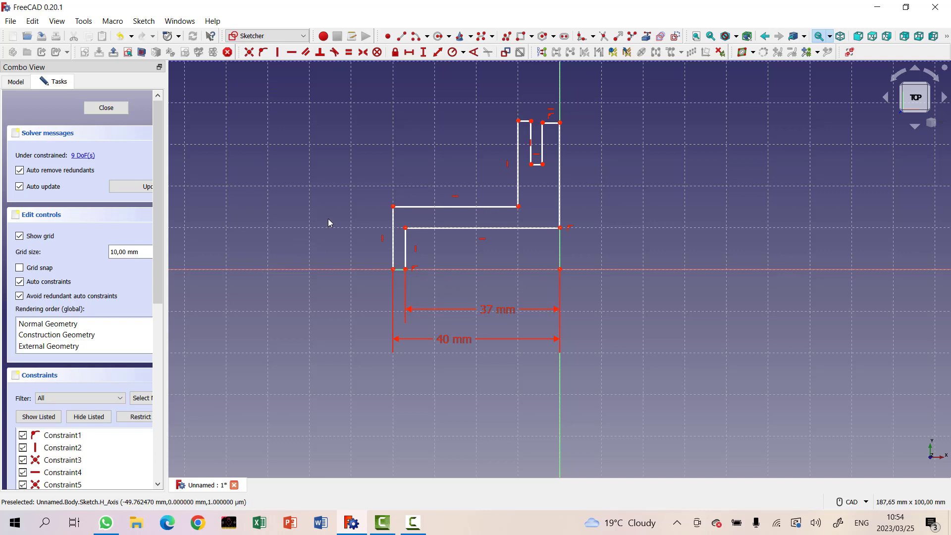
Step: Set the height of the outer left vertical edge to 15 mm and place the dimension well left of the profile
{"action": "left_click", "coordinate": [392, 232]}
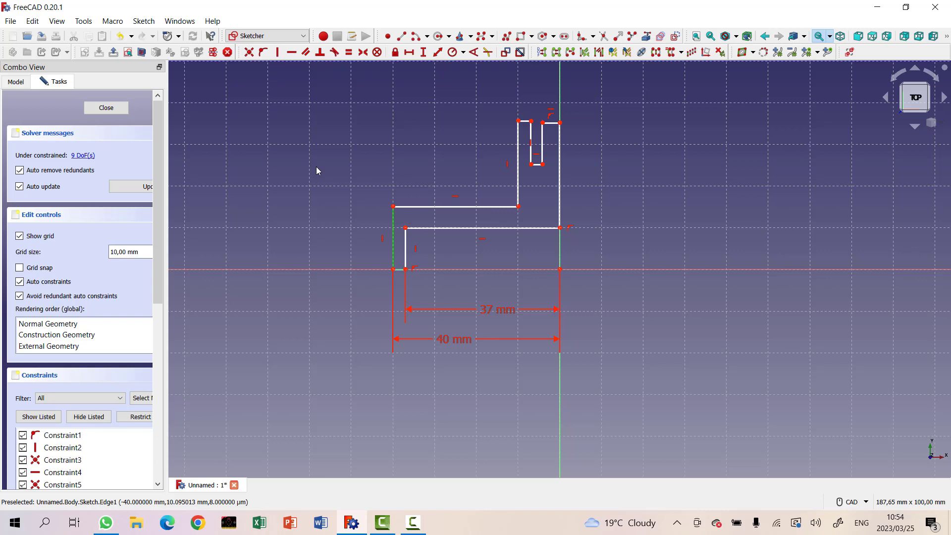
{"action": "left_click", "coordinate": [424, 52]}
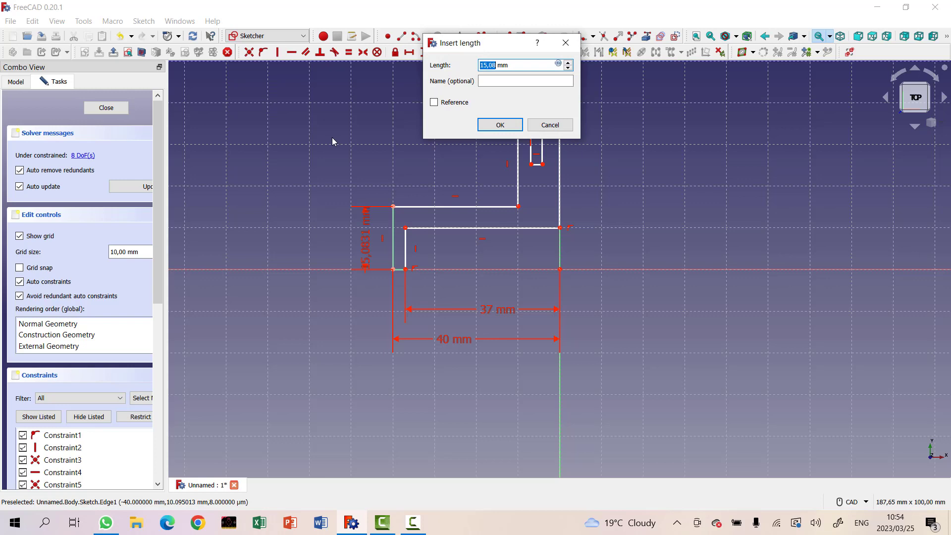
{"action": "type", "text": "15"}
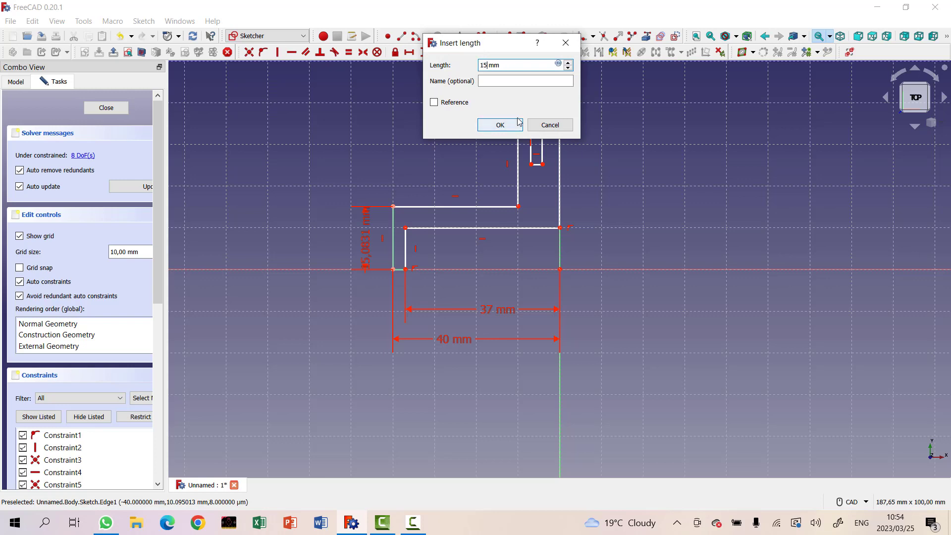
{"action": "left_click", "coordinate": [519, 121]}
{"action": "left_click_drag", "start_coordinate": [366, 243], "coordinate": [278, 238]}
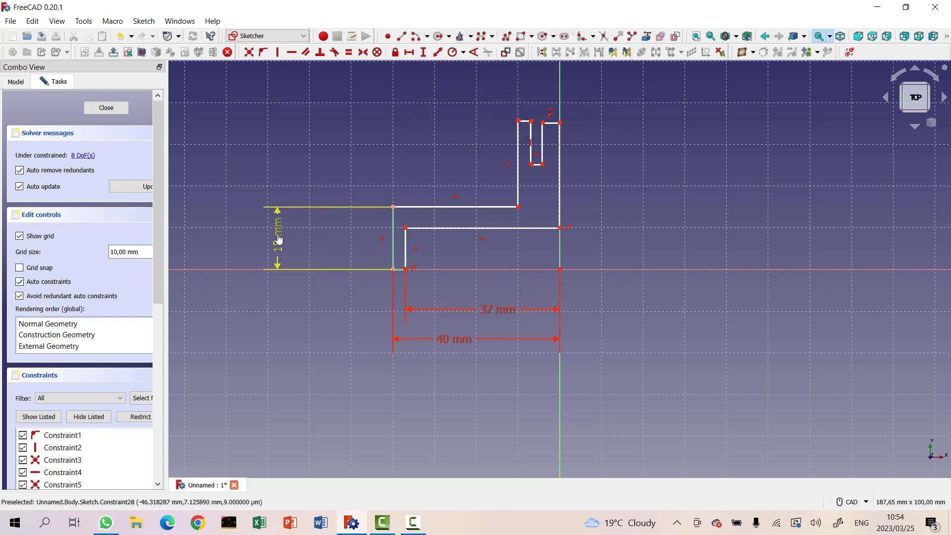
Step: Set the vertical distance between the inner and outer upper-left corners of the horizontal arm to 3 mm
{"action": "left_click", "coordinate": [406, 229]}
{"action": "left_click", "coordinate": [394, 207]}
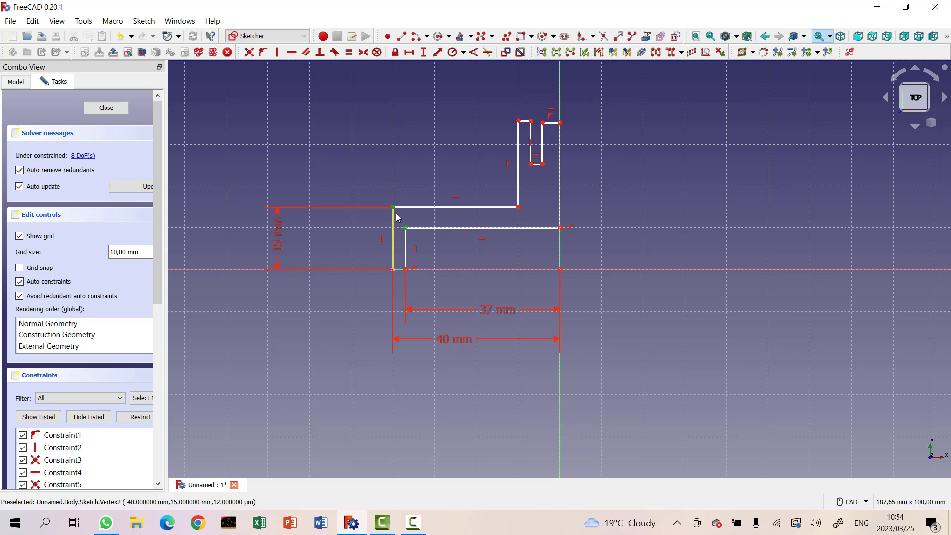
{"action": "left_click", "coordinate": [423, 52]}
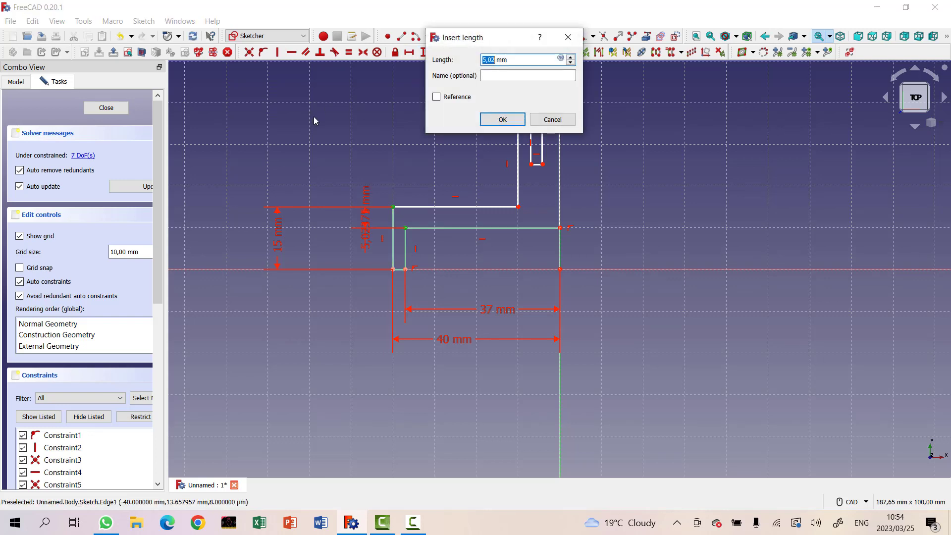
{"action": "type", "text": "3"}
{"action": "left_click", "coordinate": [495, 121]}
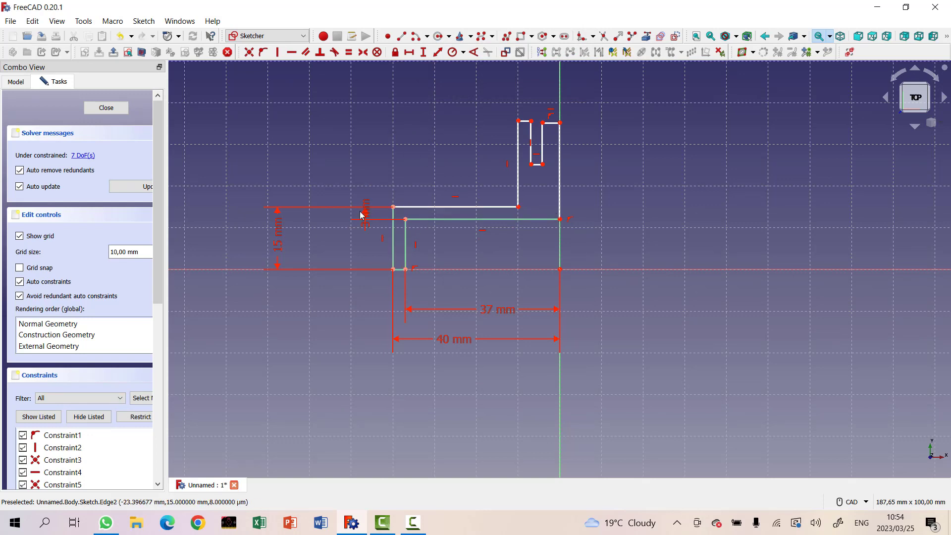
Step: Apply a parallel constraint between the outer and inner horizontal edges of the arm
{"action": "left_click", "coordinate": [472, 207]}
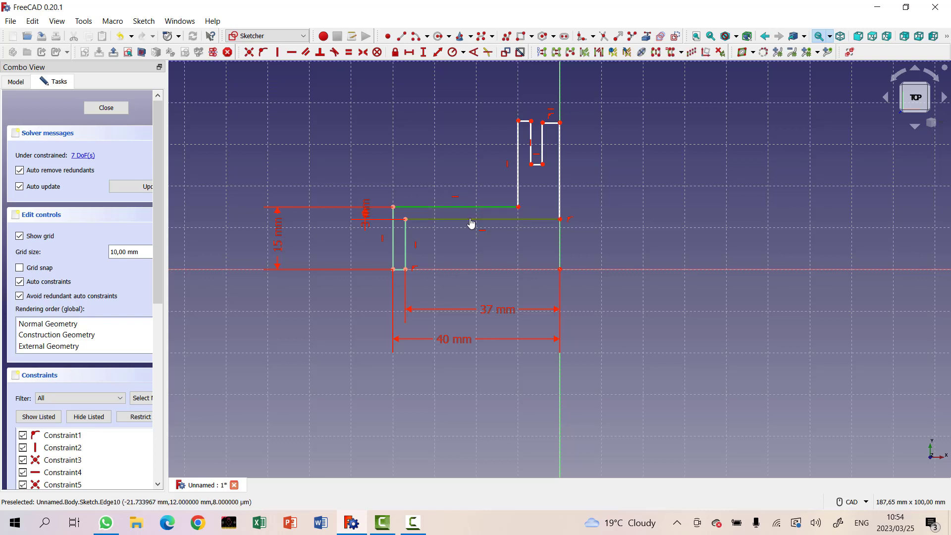
{"action": "left_click", "coordinate": [468, 220]}
{"action": "left_click", "coordinate": [306, 52]}
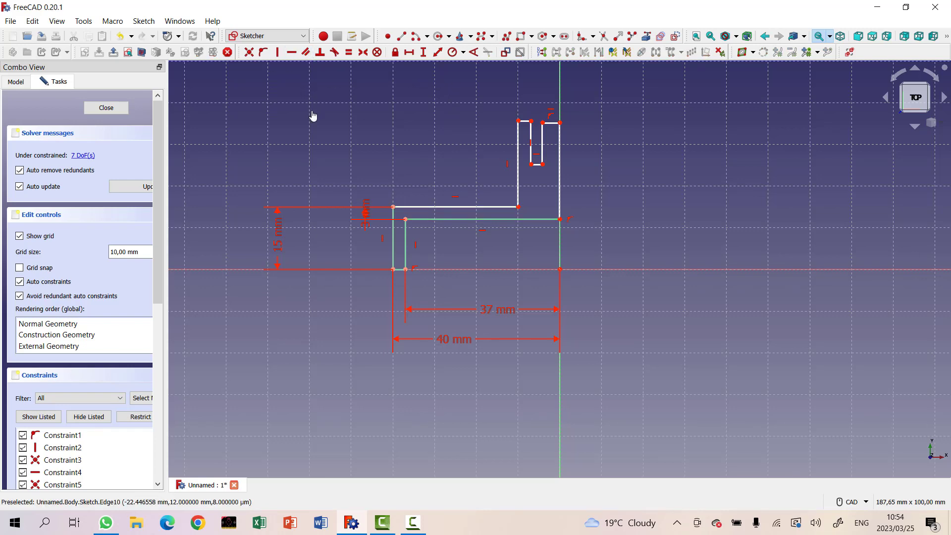
Step: Apply parallel constraints between the upright's two outer vertical edges and between its two short top edges
{"action": "left_click", "coordinate": [518, 193]}
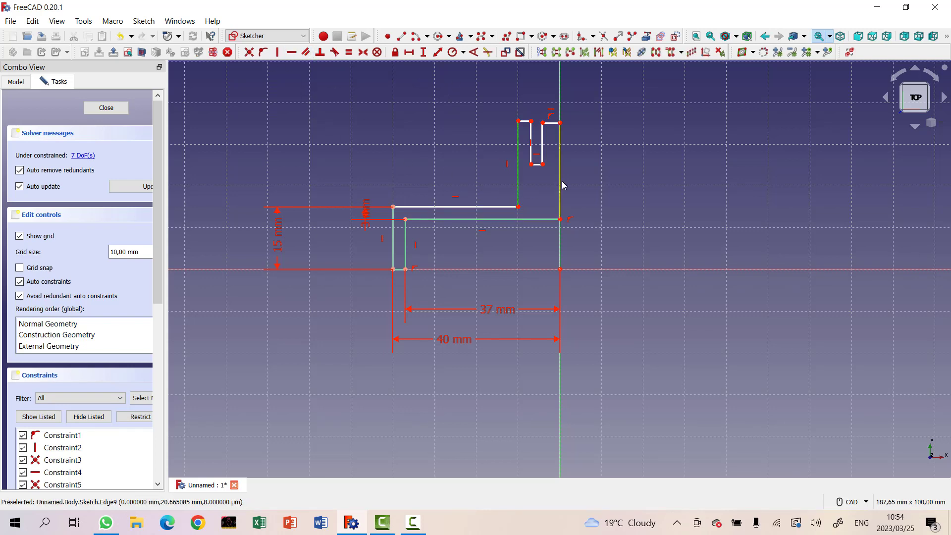
{"action": "left_click", "coordinate": [561, 185]}
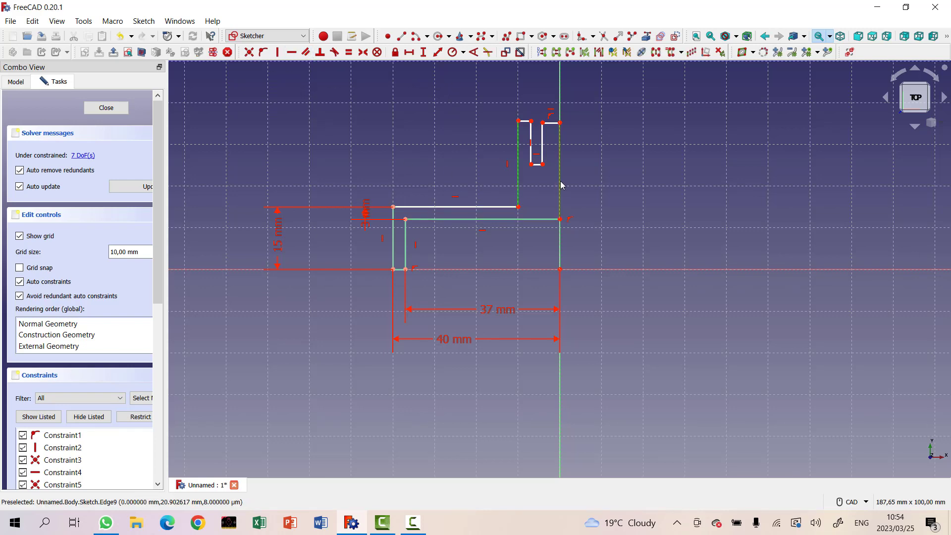
{"action": "left_click", "coordinate": [305, 52]}
{"action": "left_click", "coordinate": [551, 123]}
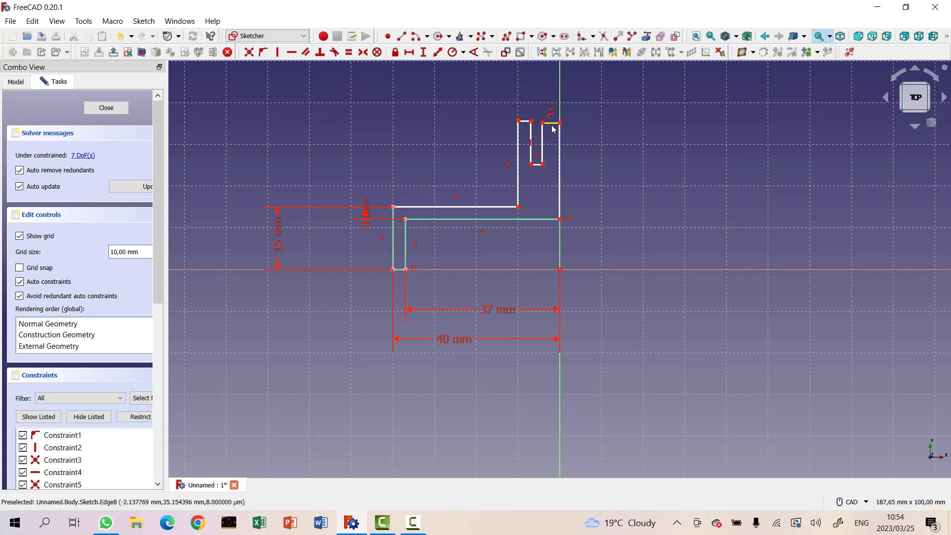
{"action": "left_click", "coordinate": [524, 121]}
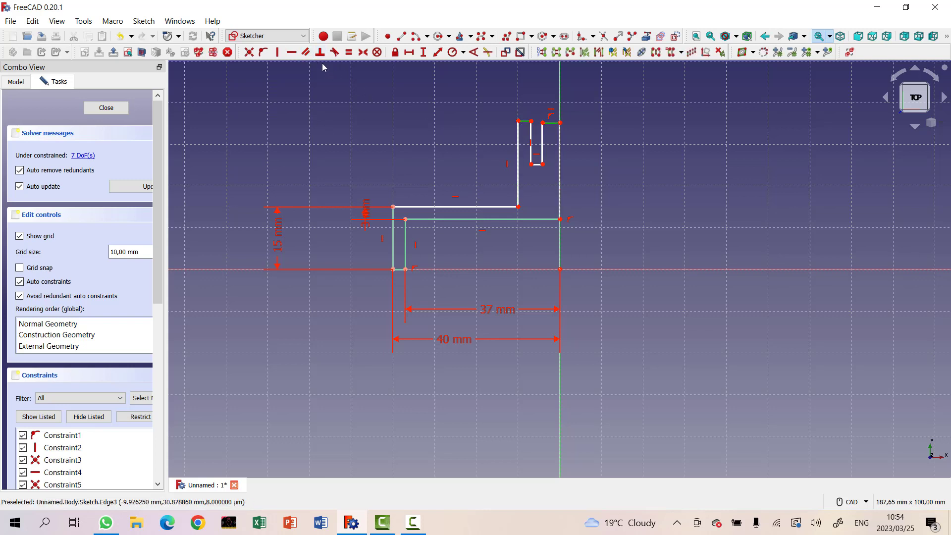
{"action": "left_click", "coordinate": [305, 52]}
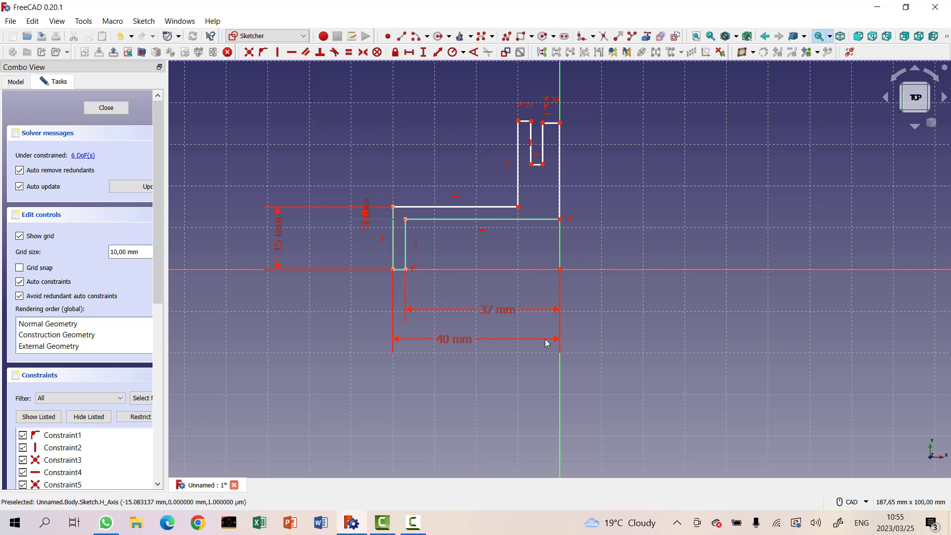
Step: Set the vertical distance from the origin to the upper-right corner of the upright to 40 mm
{"action": "left_click", "coordinate": [560, 270]}
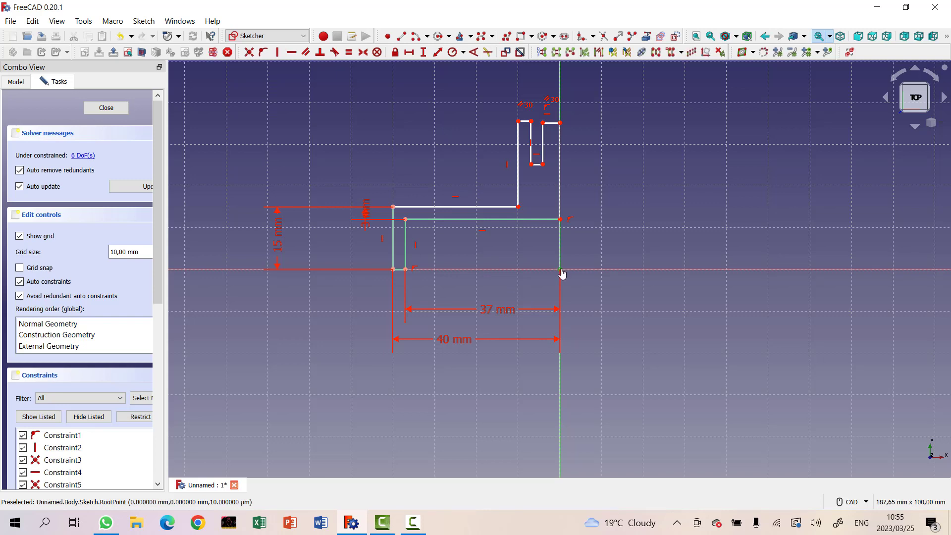
{"action": "left_click", "coordinate": [560, 124]}
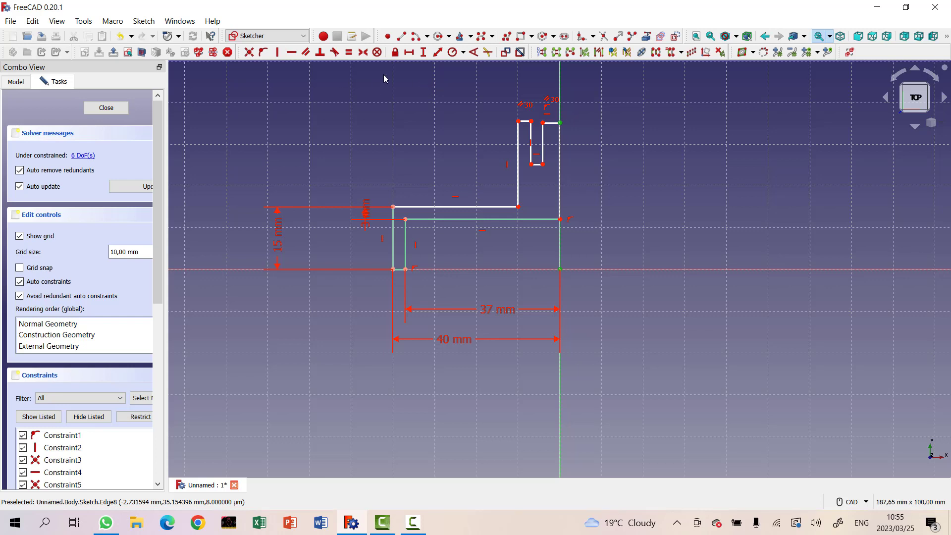
{"action": "left_click", "coordinate": [424, 52]}
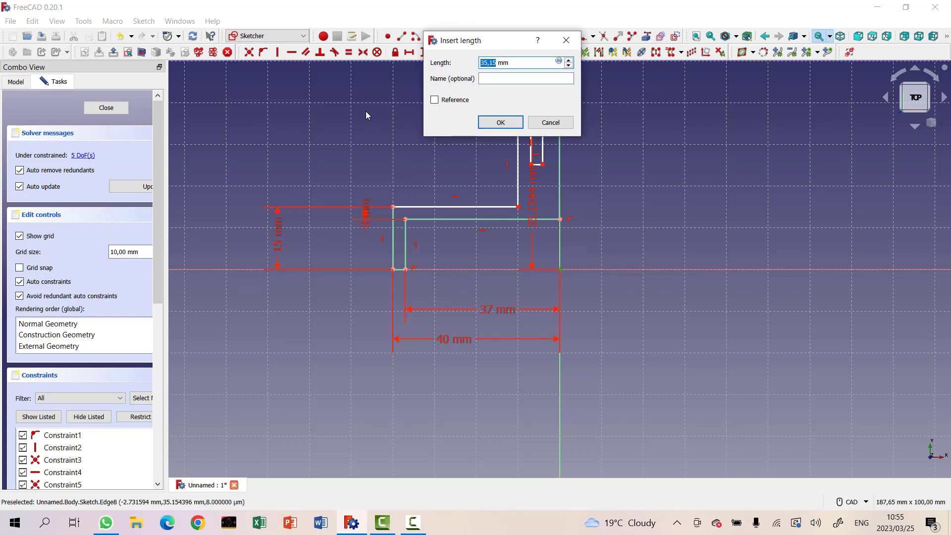
{"action": "type", "text": "40"}
{"action": "left_click", "coordinate": [492, 122]}
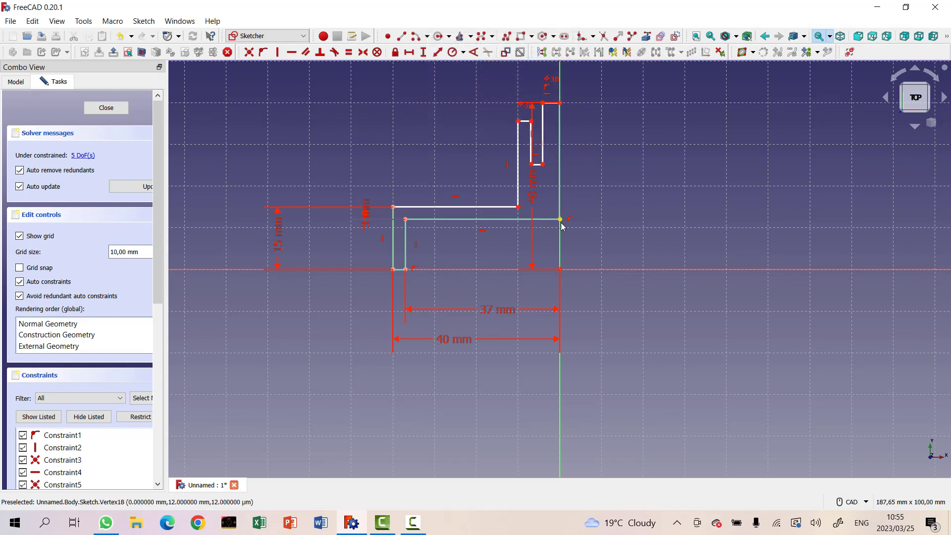
Step: Set the vertical distance from the origin to the slot's upper-left corner to 40 mm
{"action": "left_click", "coordinate": [560, 269]}
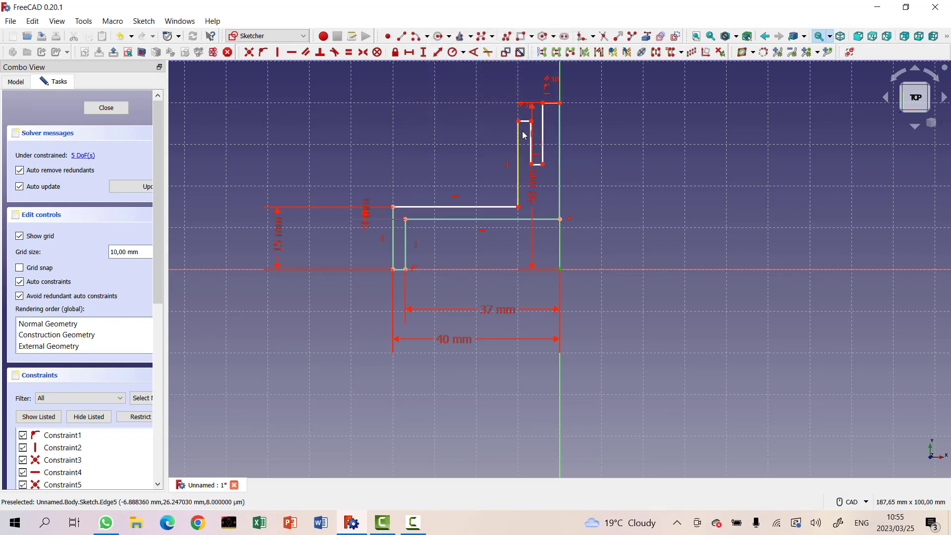
{"action": "left_click", "coordinate": [531, 121]}
{"action": "left_click", "coordinate": [424, 52]}
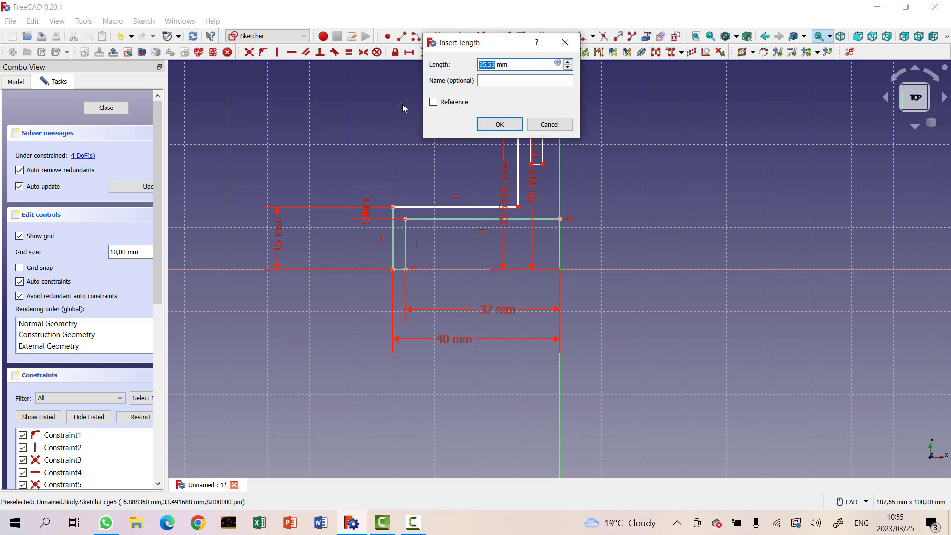
{"action": "type", "text": "40"}
{"action": "key", "text": "Return"}
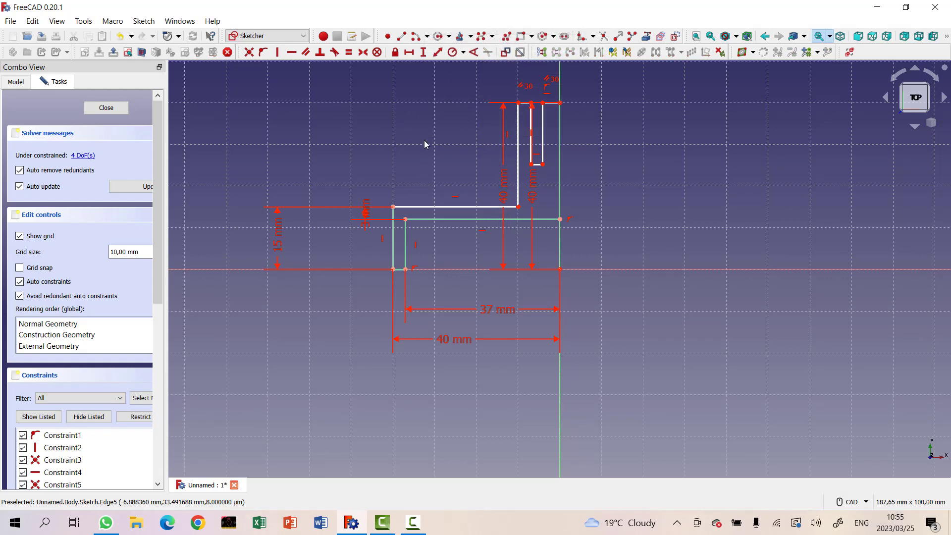
Step: Place both 40 mm height dimensions clear of the profile on its right side
{"action": "left_click_drag", "start_coordinate": [502, 163], "coordinate": [681, 170]}
{"action": "left_click_drag", "start_coordinate": [503, 181], "coordinate": [642, 188]}
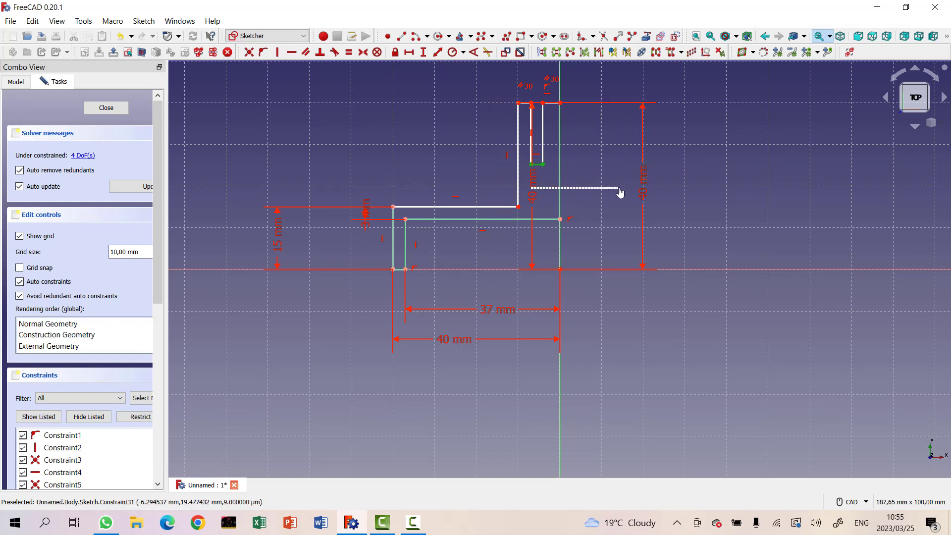
{"action": "left_click_drag", "start_coordinate": [532, 190], "coordinate": [615, 184]}
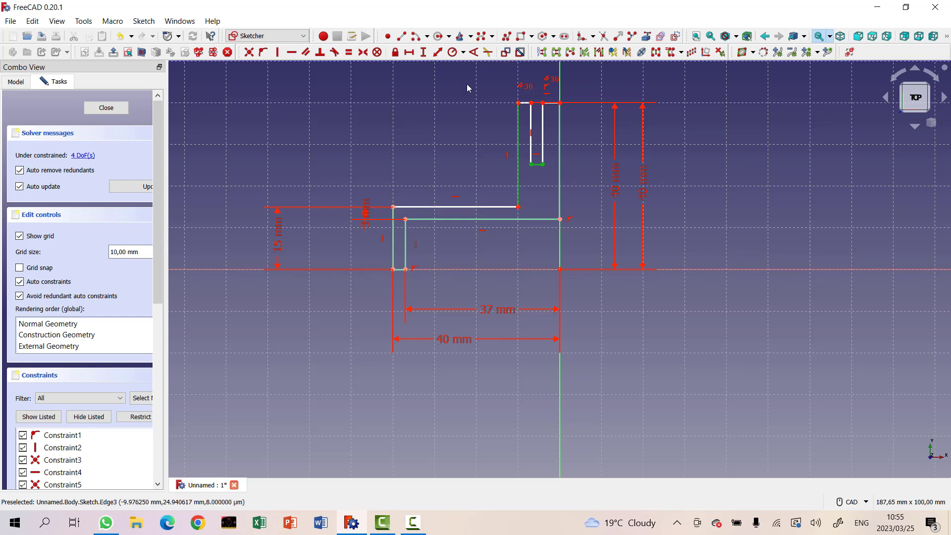
Step: Apply an equality constraint between the two short top edges on either side of the slot
{"action": "left_click", "coordinate": [424, 51]}
{"action": "left_click", "coordinate": [584, 224]}
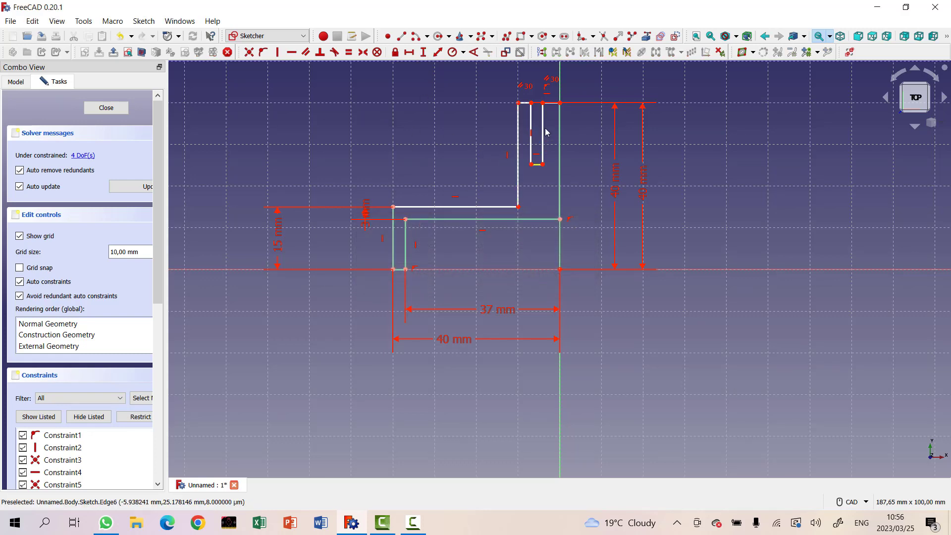
{"action": "left_click", "coordinate": [526, 103]}
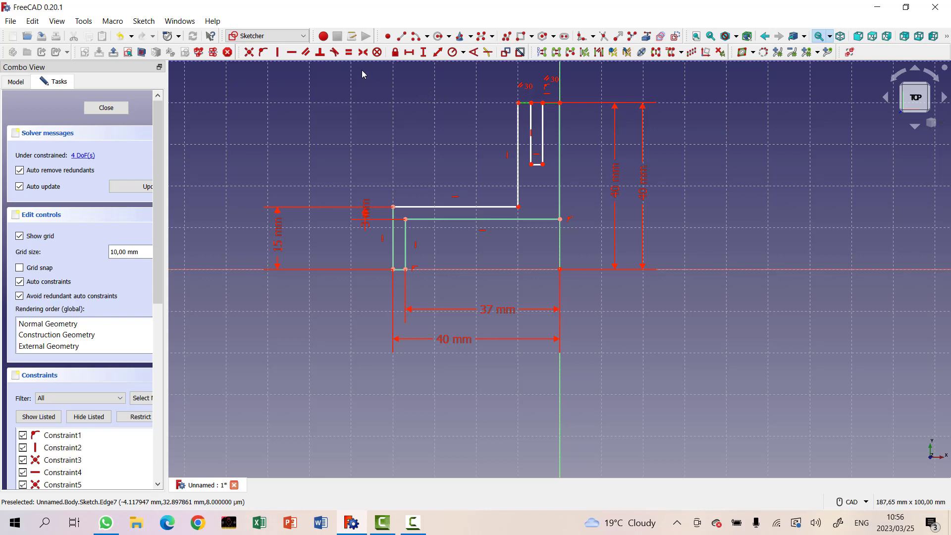
{"action": "left_click", "coordinate": [349, 52]}
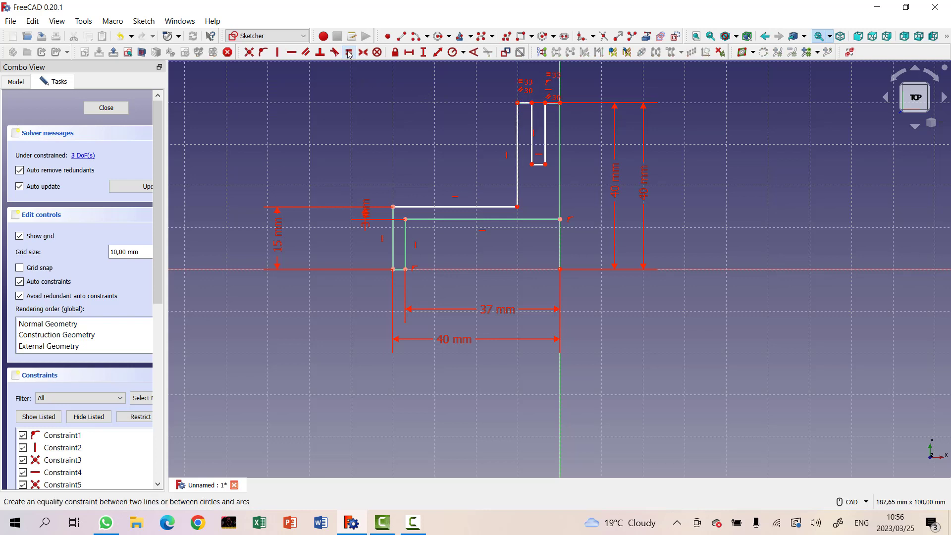
Step: Set the length of the slot's bottom edge to 1.6 mm
{"action": "left_click", "coordinate": [539, 164]}
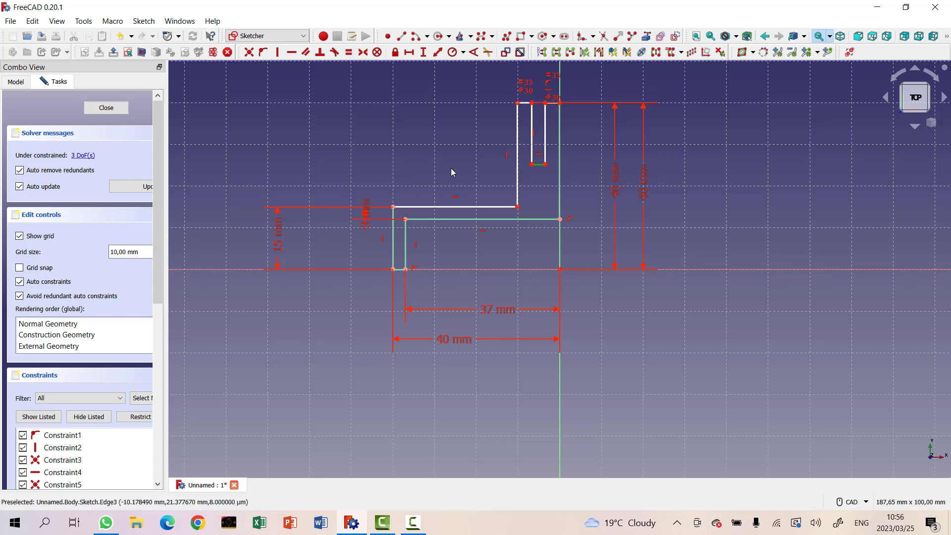
{"action": "left_click", "coordinate": [438, 52]}
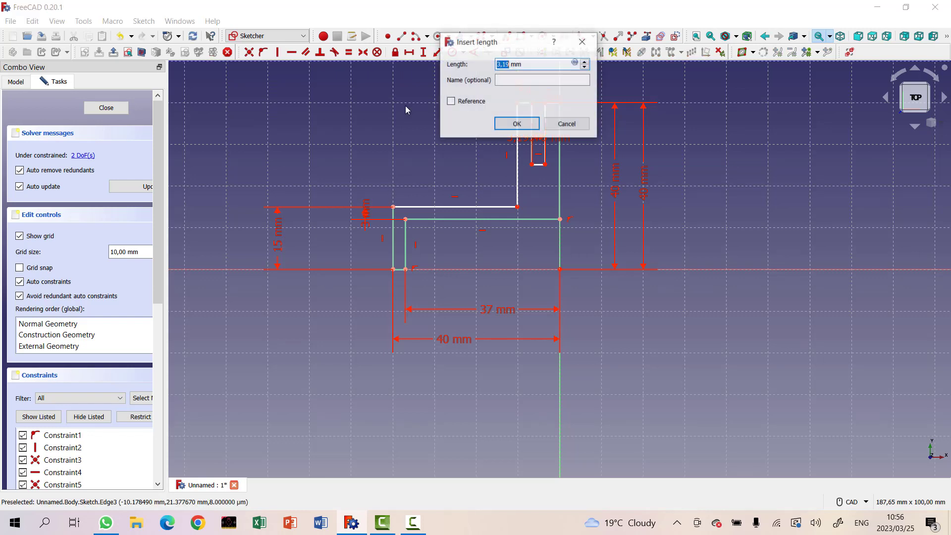
{"action": "type", "text": "1,6"}
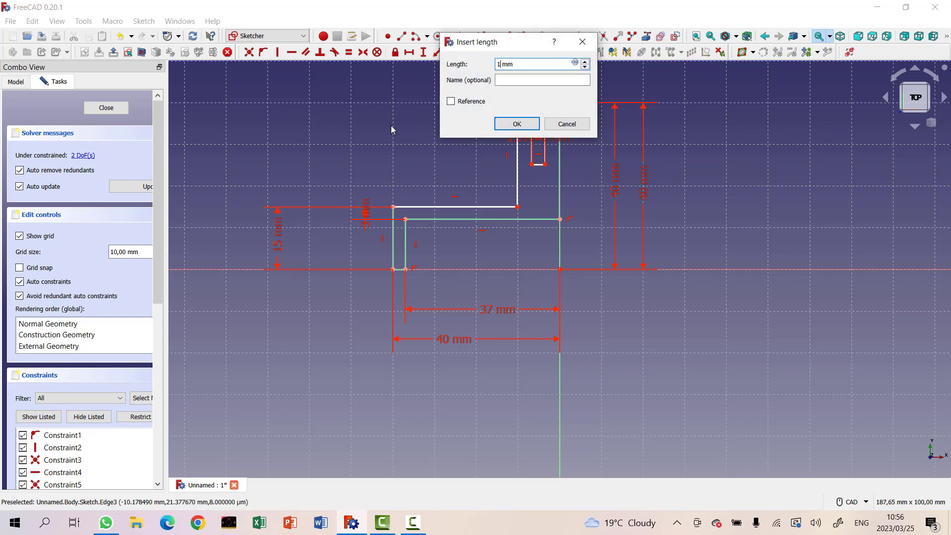
{"action": "left_click", "coordinate": [511, 123]}
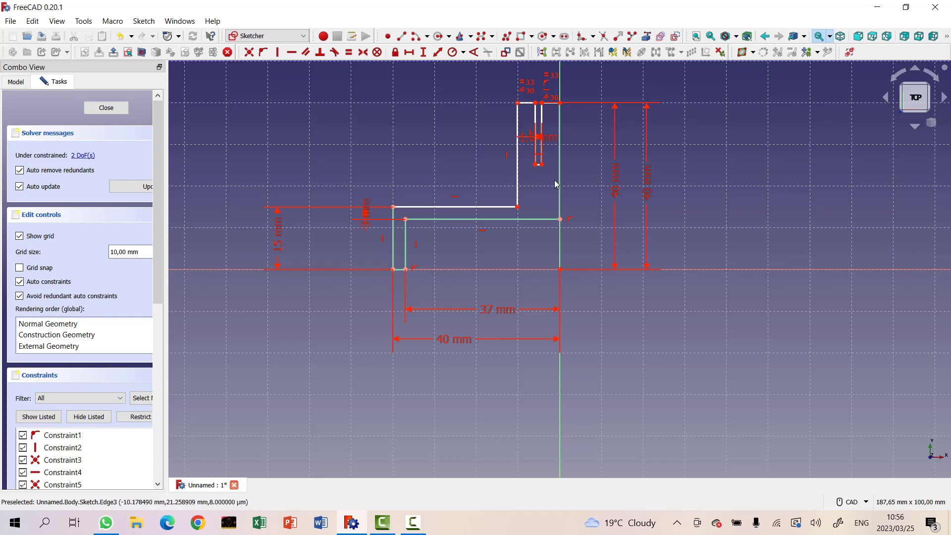
Step: Set the horizontal distance from the origin to the upright's lower-left corner to 10 mm and place the slot width dimension left of the profile
{"action": "left_click", "coordinate": [560, 269]}
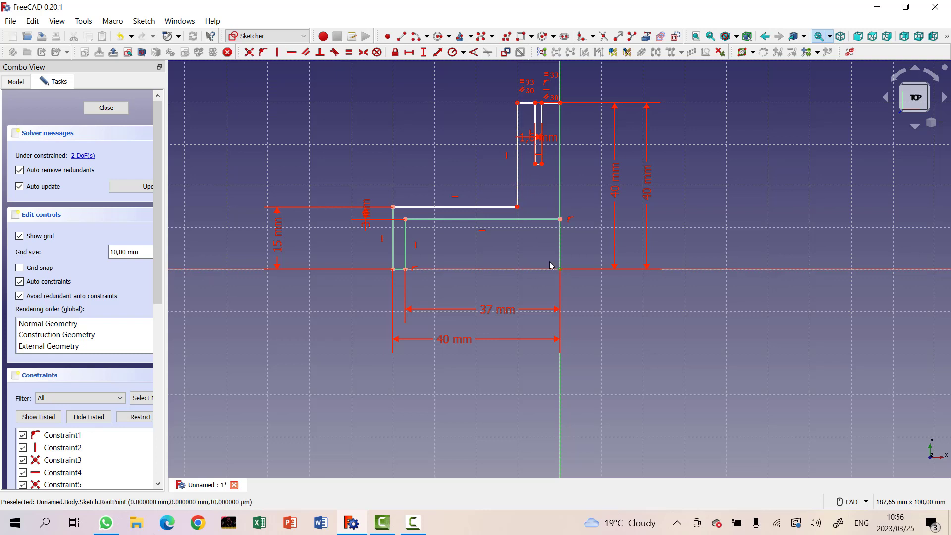
{"action": "left_click", "coordinate": [518, 207]}
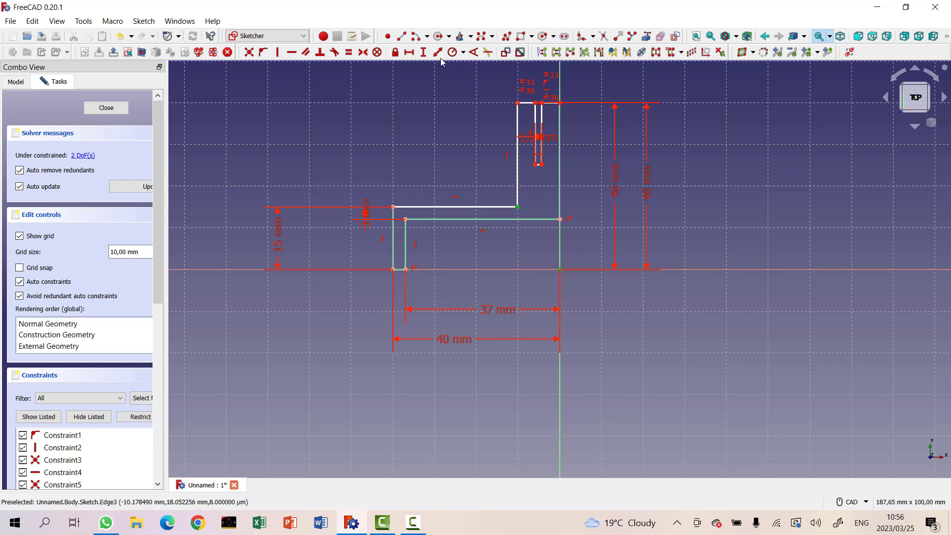
{"action": "left_click", "coordinate": [409, 52]}
{"action": "type", "text": "10"}
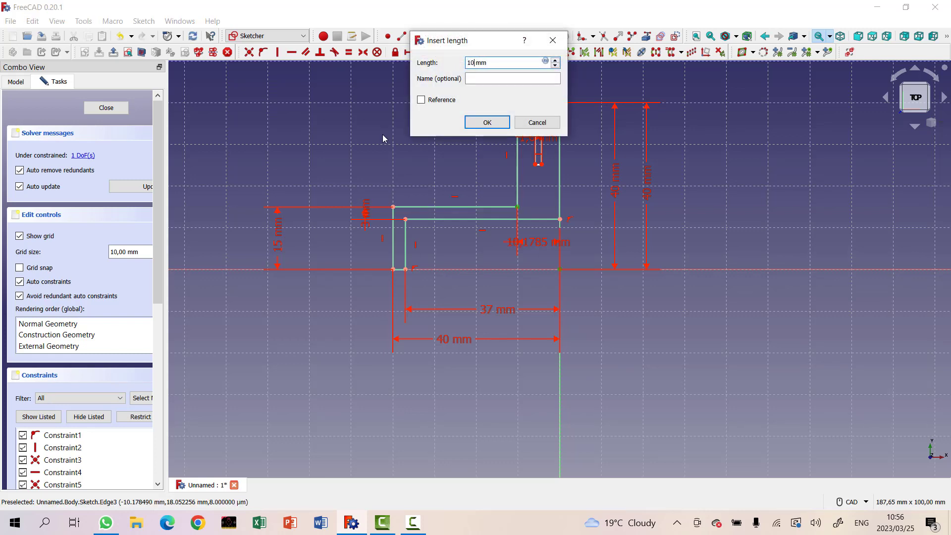
{"action": "left_click", "coordinate": [483, 123]}
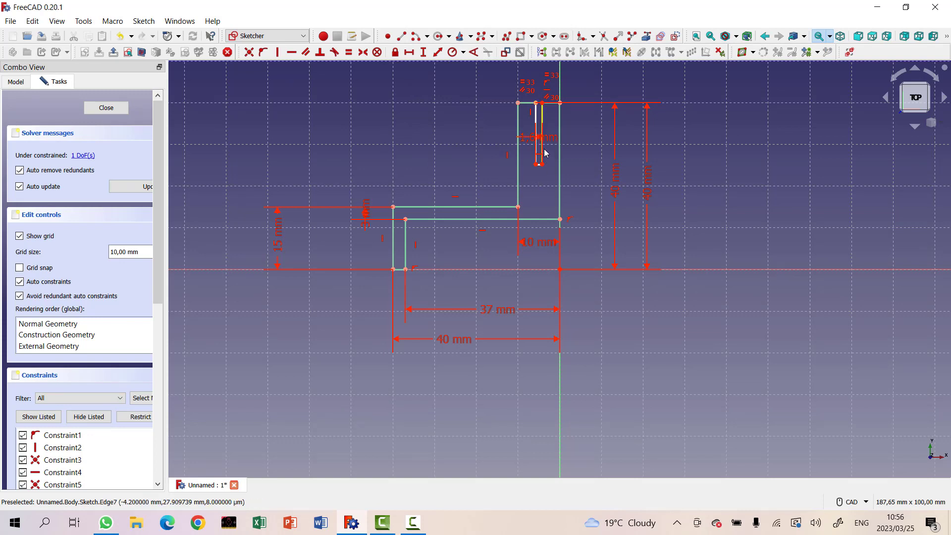
{"action": "left_click_drag", "start_coordinate": [538, 142], "coordinate": [419, 145]}
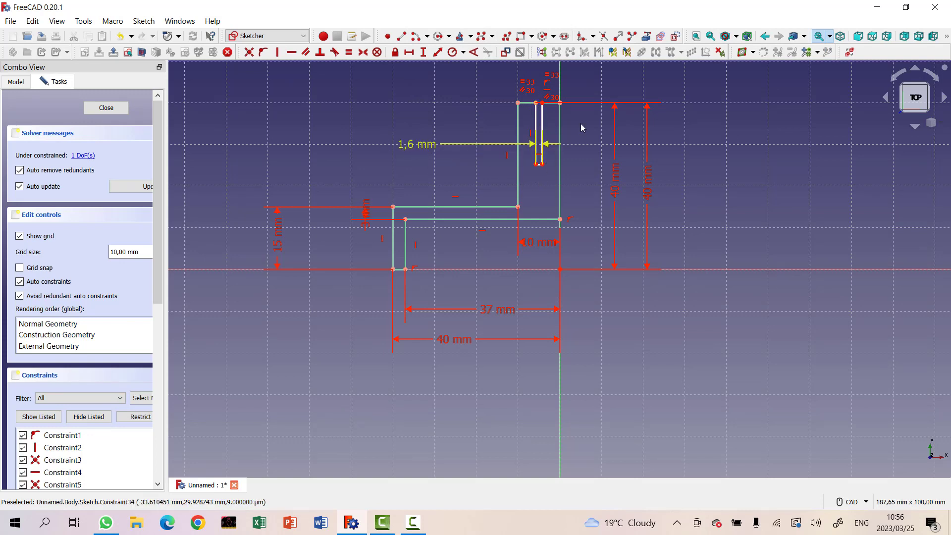
Step: Set the length of the slot's left vertical edge to 12 mm and place the dimension left of the upright
{"action": "left_click", "coordinate": [534, 117]}
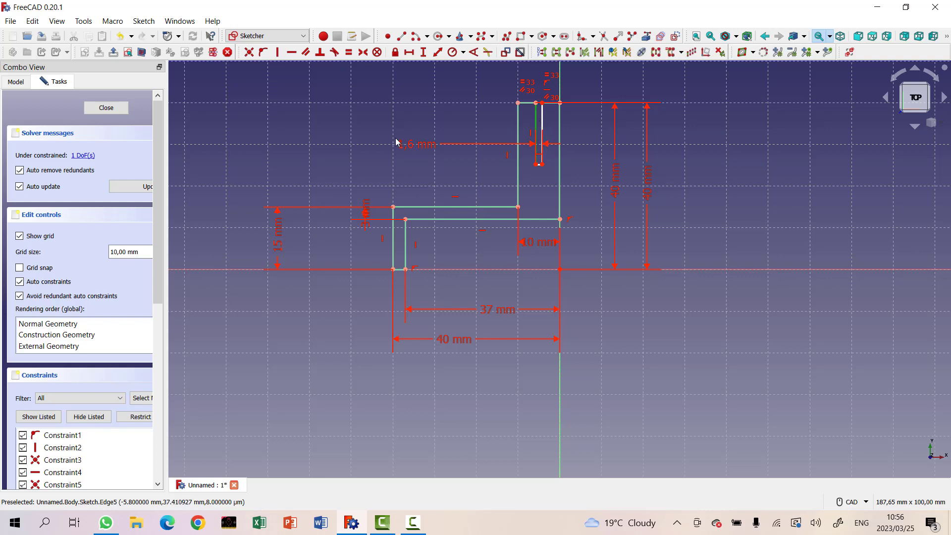
{"action": "left_click", "coordinate": [444, 54]}
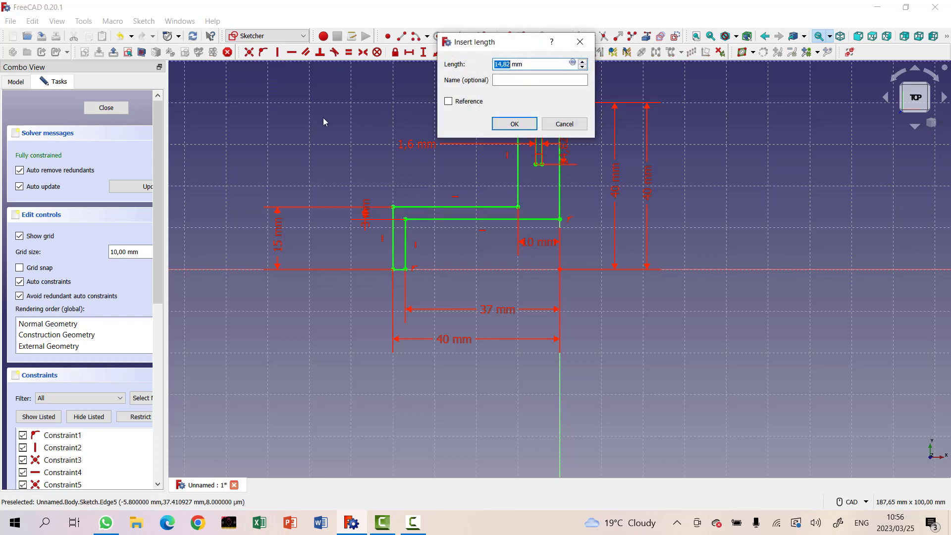
{"action": "type", "text": "12"}
{"action": "left_click", "coordinate": [513, 124]}
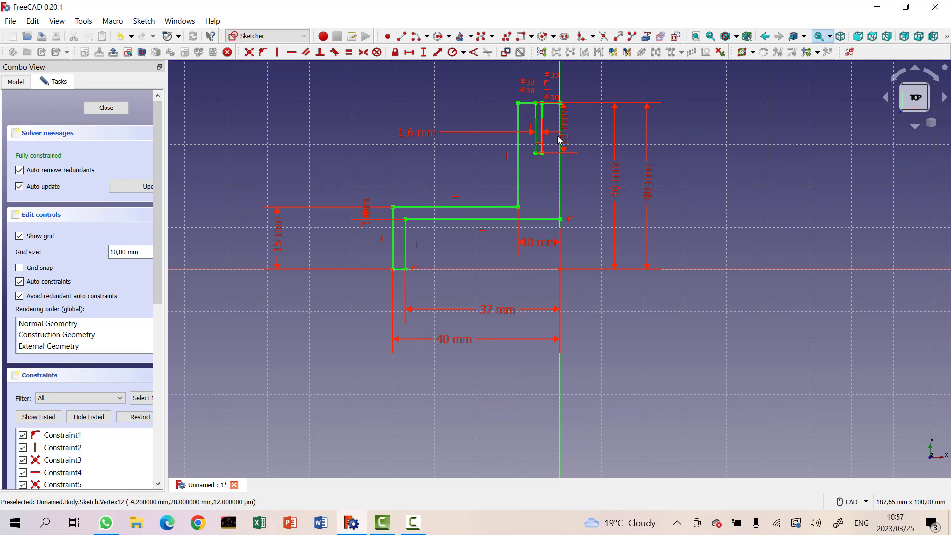
{"action": "left_click_drag", "start_coordinate": [564, 131], "coordinate": [483, 174]}
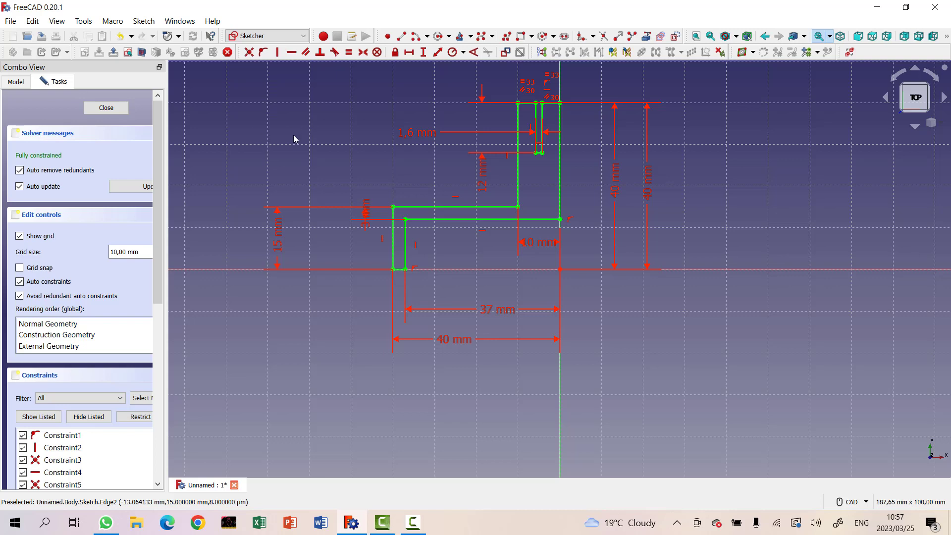
Step: Close the sketch and pad the profile 20 mm along the sketch normal
{"action": "left_click", "coordinate": [100, 108]}
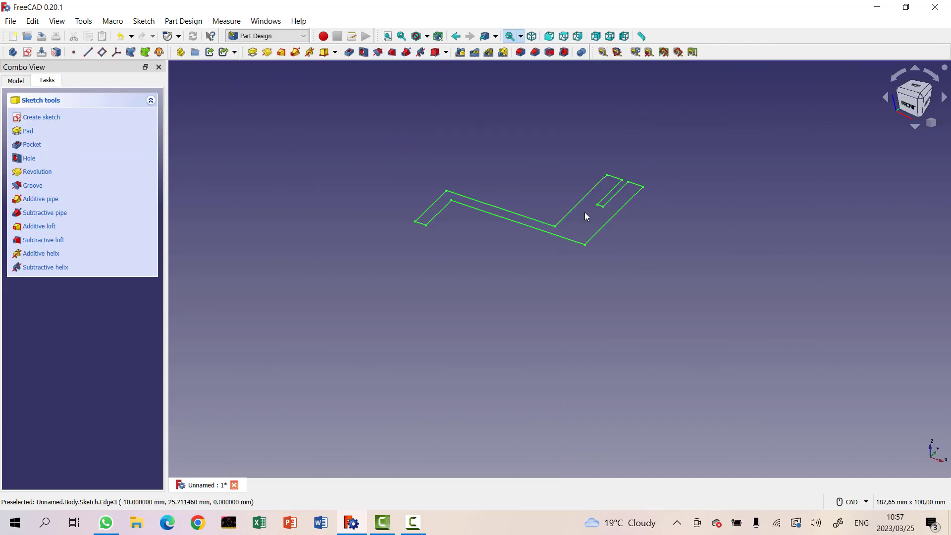
{"action": "left_click", "coordinate": [254, 51]}
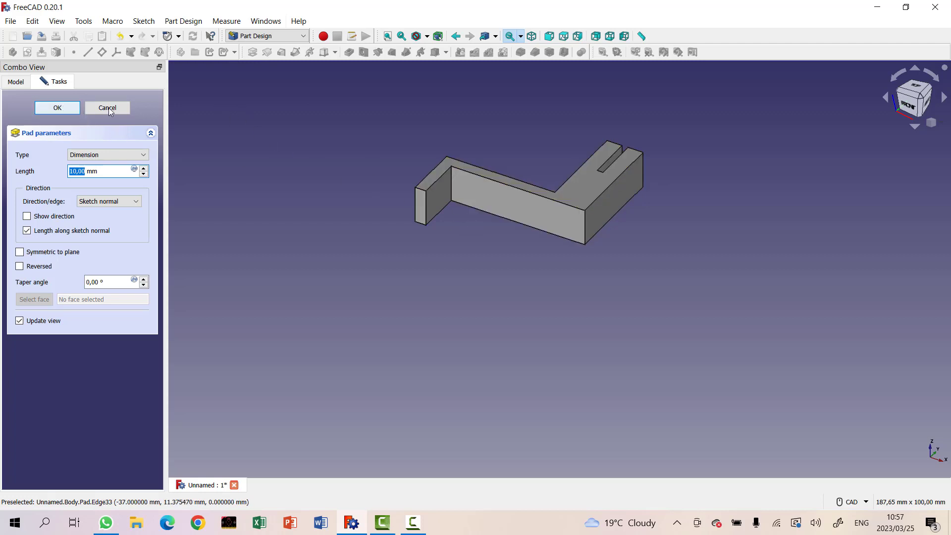
{"action": "left_click", "coordinate": [144, 169]}
{"action": "left_click", "coordinate": [144, 168]}
{"action": "left_click", "coordinate": [143, 168]}
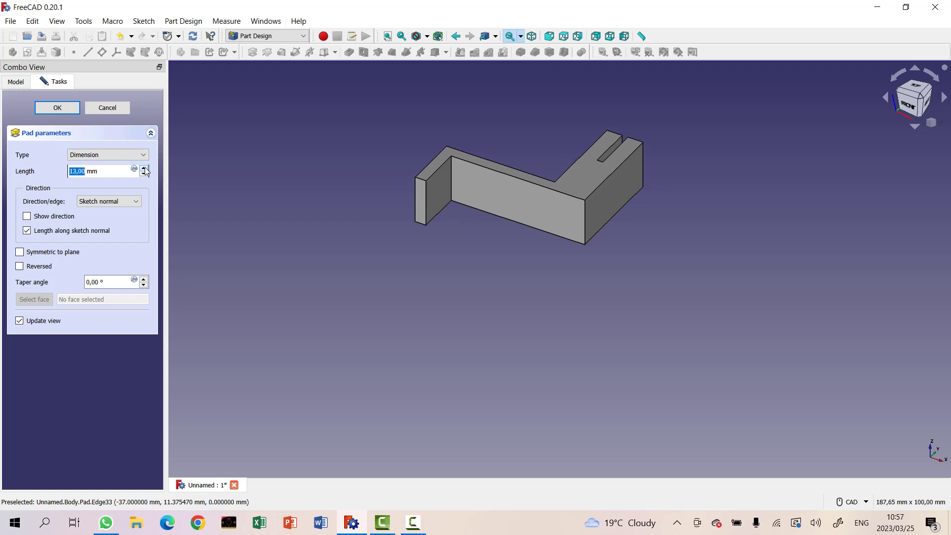
{"action": "left_click", "coordinate": [143, 169]}
{"action": "left_click", "coordinate": [144, 169]}
{"action": "left_click", "coordinate": [143, 169]}
{"action": "left_click", "coordinate": [143, 168]}
{"action": "left_click", "coordinate": [144, 169]}
{"action": "left_click", "coordinate": [144, 168]}
{"action": "left_click", "coordinate": [143, 168]}
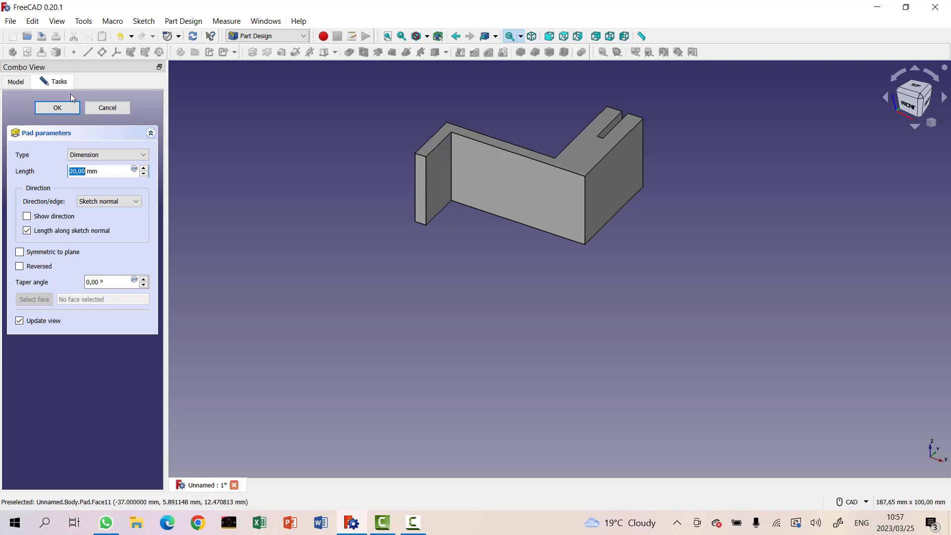
{"action": "left_click", "coordinate": [56, 106]}
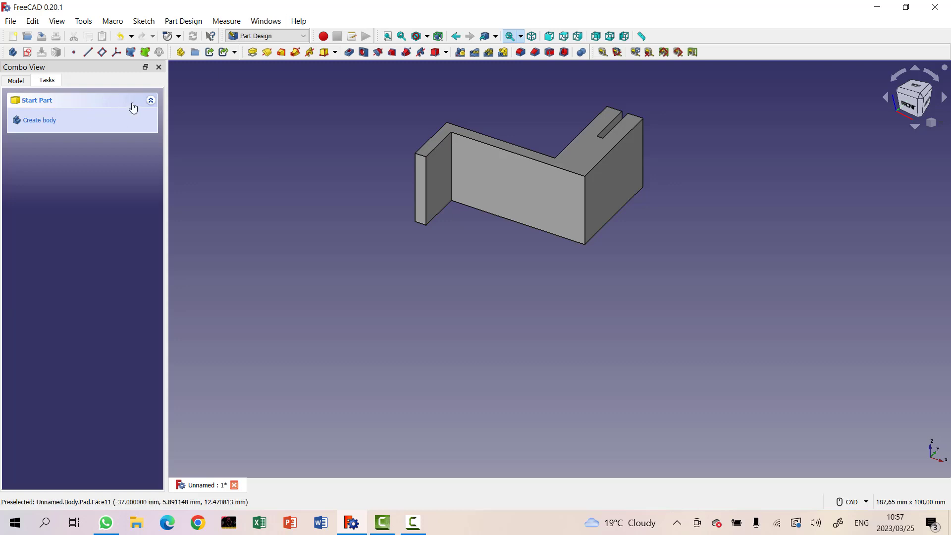
Step: Start a sketch on the thin end leg's inner face and draw two circles near the vertical axis, upper radius about 1.7 mm, lower about 1.5 mm
{"action": "left_click", "coordinate": [441, 180]}
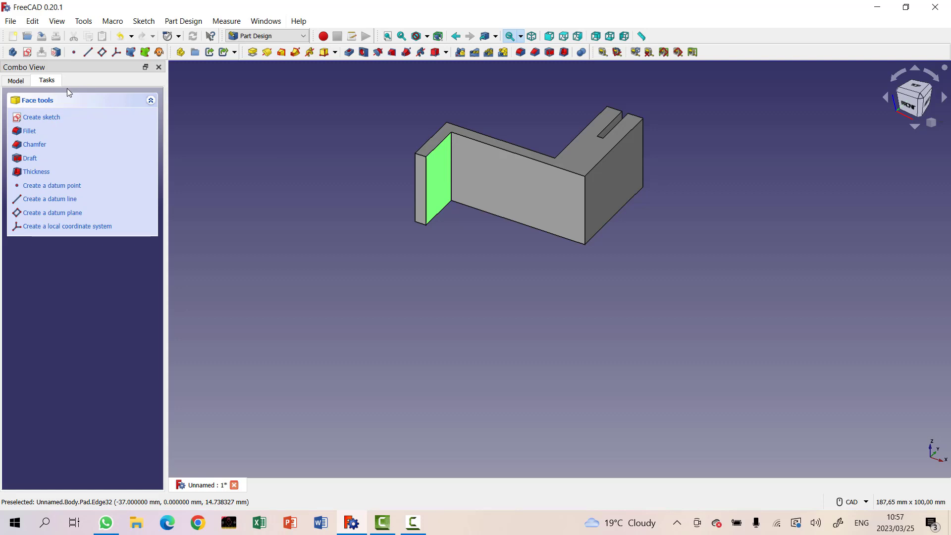
{"action": "left_click", "coordinate": [28, 54]}
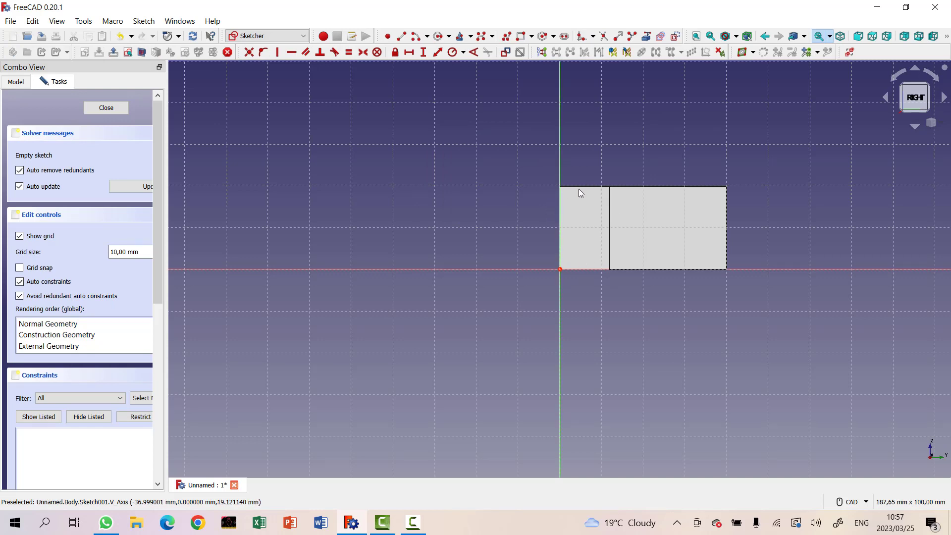
{"action": "scroll", "coordinate": [548, 251], "scroll_direction": "up", "scroll_amount": 2}
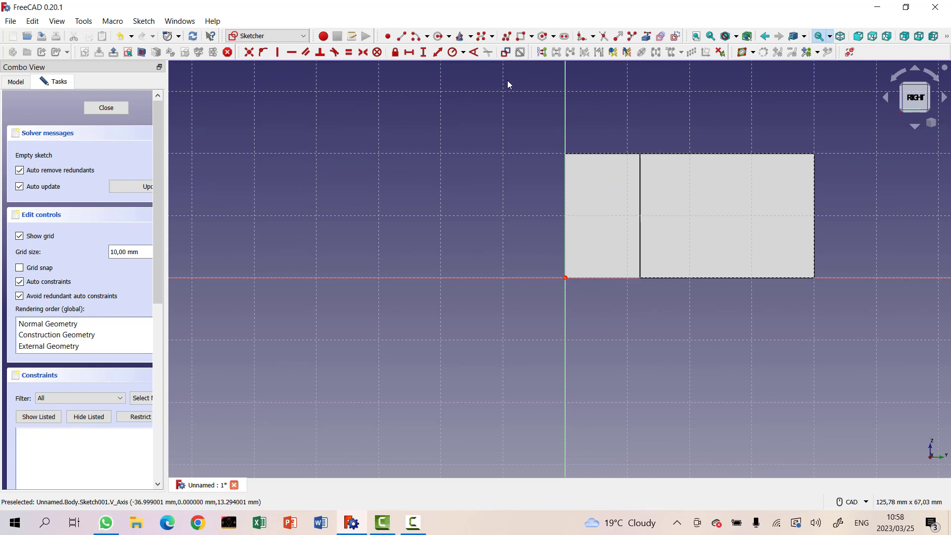
{"action": "left_click", "coordinate": [438, 37]}
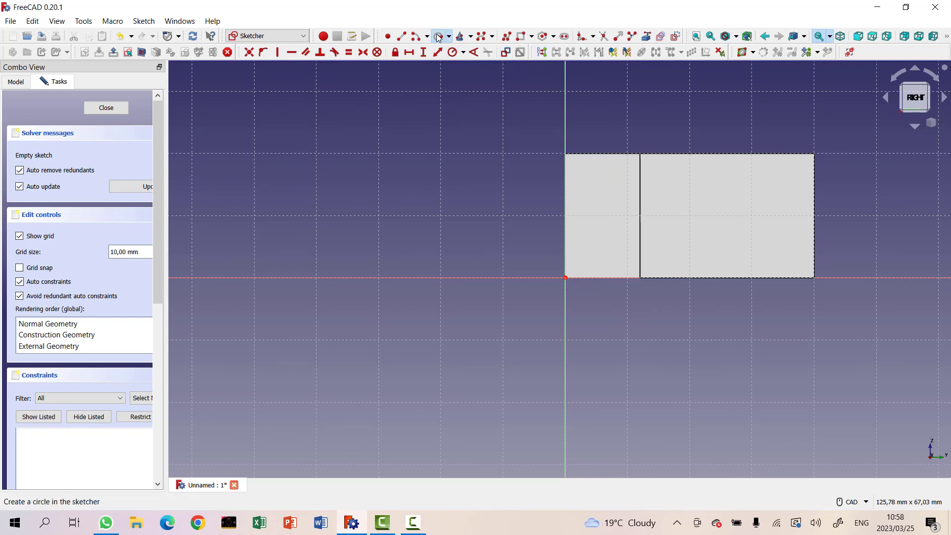
{"action": "left_click", "coordinate": [592, 177]}
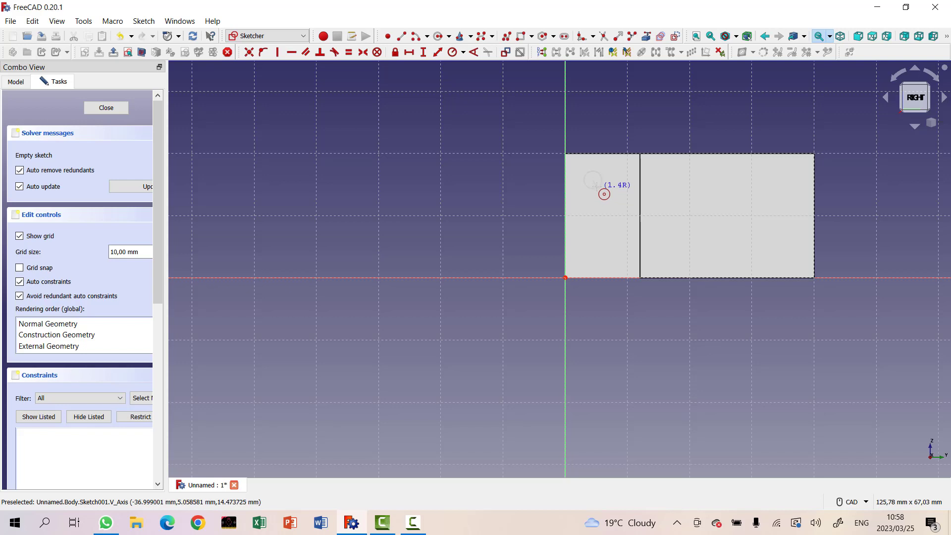
{"action": "left_click", "coordinate": [595, 187]}
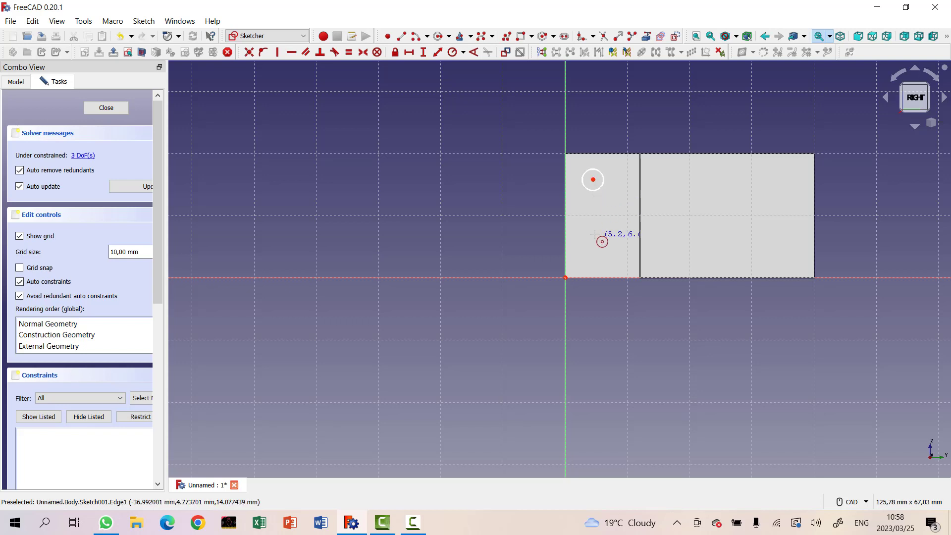
{"action": "left_click", "coordinate": [589, 243]}
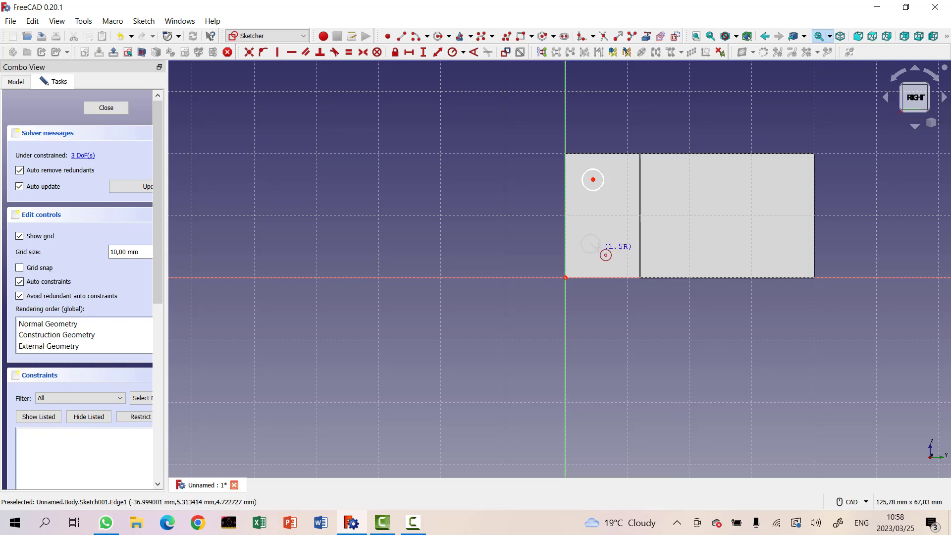
{"action": "left_click", "coordinate": [598, 249]}
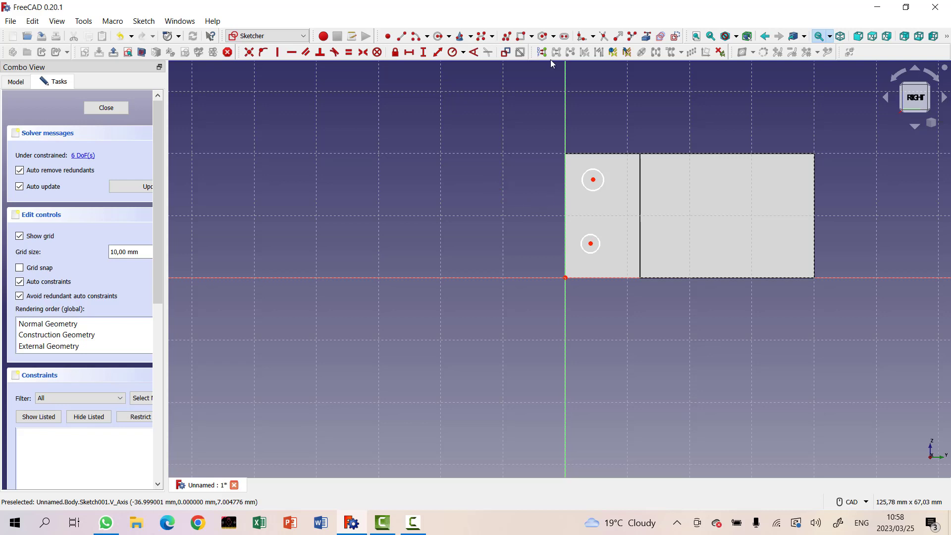
Step: Apply an equal constraint to the upper and lower circles
{"action": "left_click", "coordinate": [603, 184]}
{"action": "left_click", "coordinate": [593, 243]}
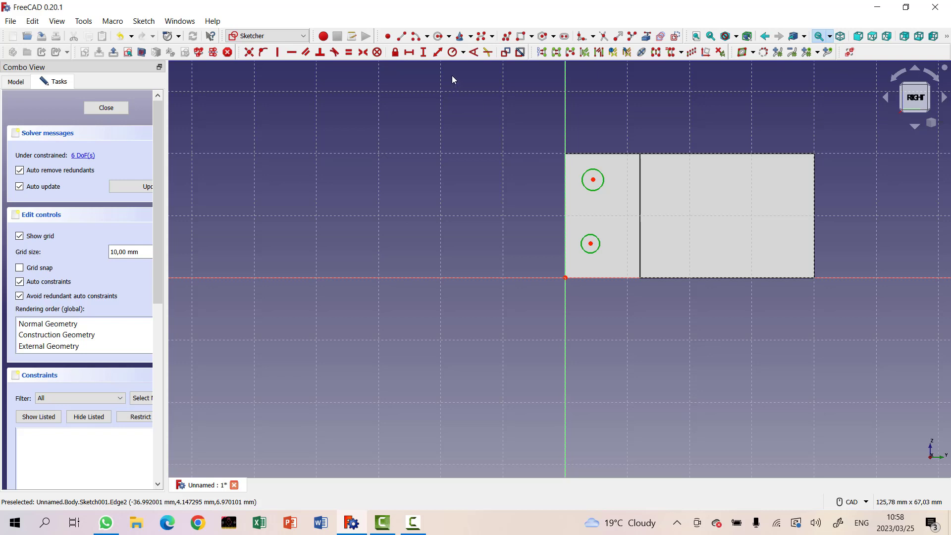
{"action": "left_click", "coordinate": [349, 53]}
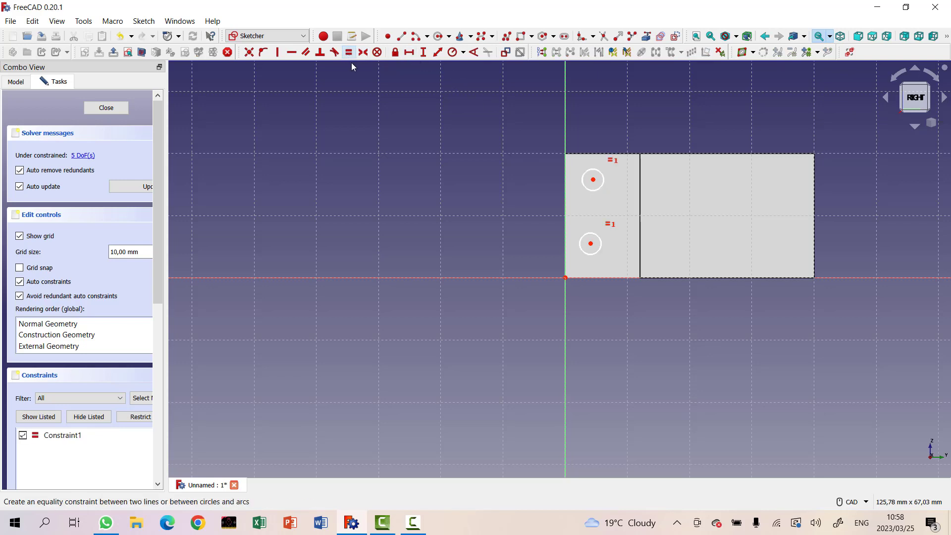
Step: Constrain the horizontal distance from the origin to the lower circle's centre at 7 mm
{"action": "left_click", "coordinate": [565, 277]}
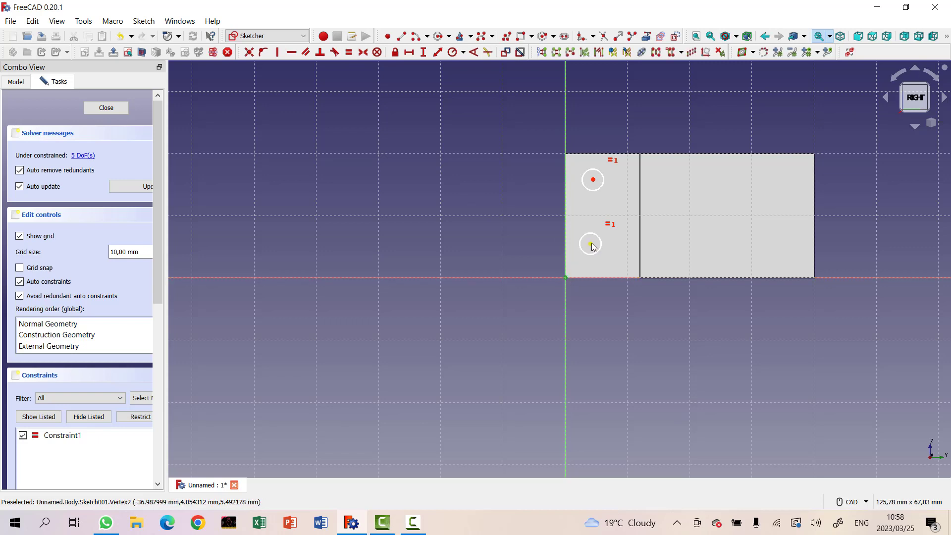
{"action": "left_click", "coordinate": [591, 243]}
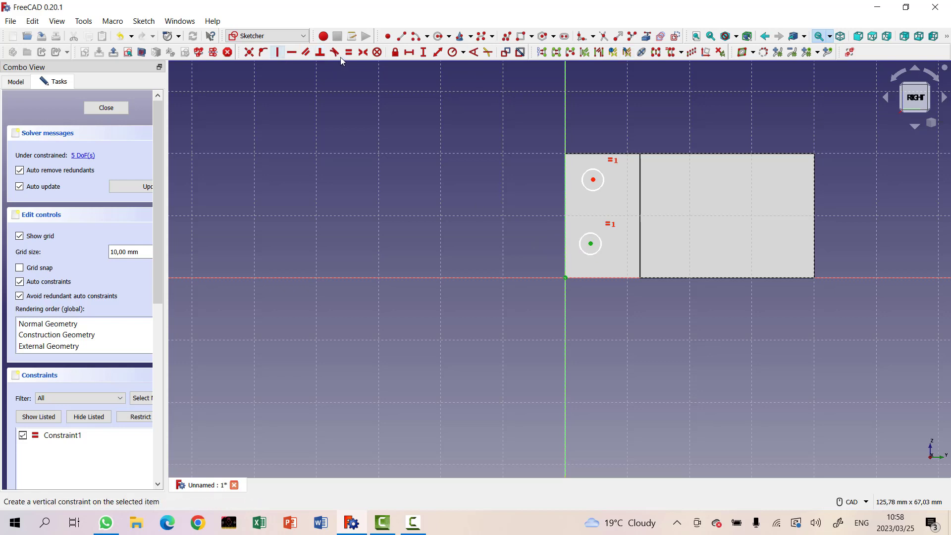
{"action": "left_click", "coordinate": [408, 53]}
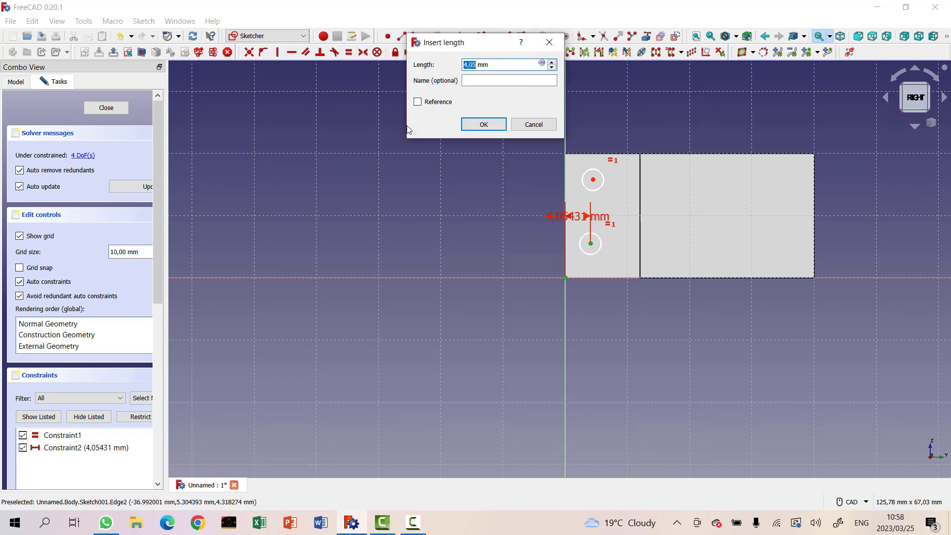
{"action": "type", "text": "7"}
{"action": "left_click", "coordinate": [481, 123]}
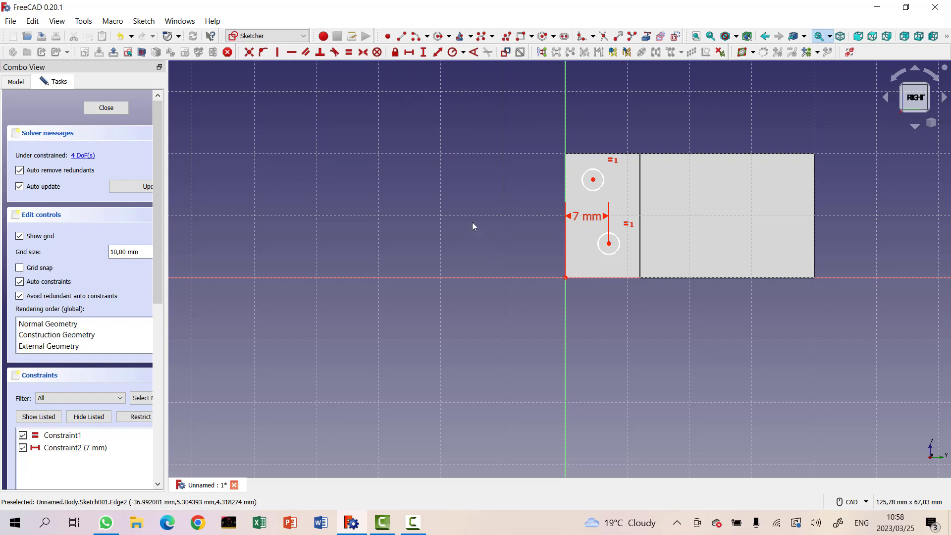
Step: Change the lower circle's horizontal distance from the origin to 6 mm
{"action": "double_click", "coordinate": [588, 222]}
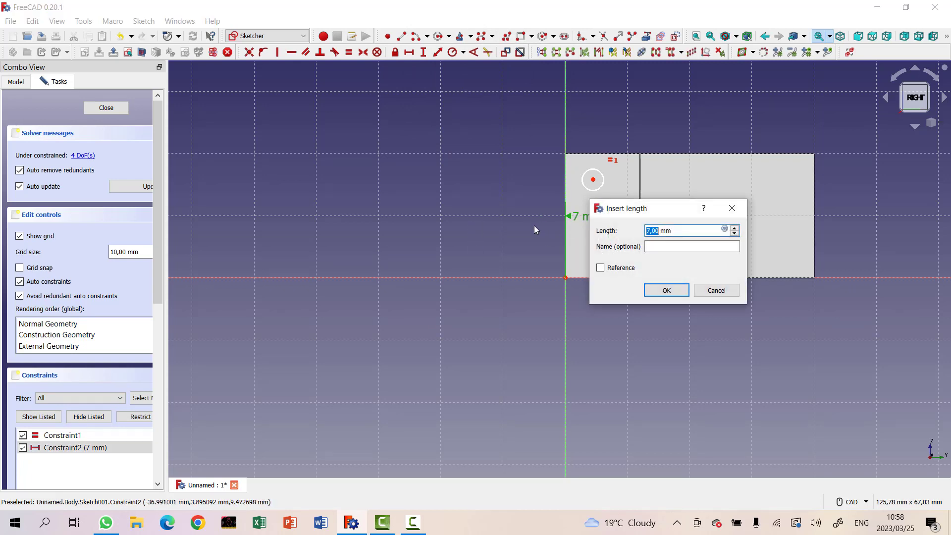
{"action": "type", "text": "6"}
{"action": "left_click", "coordinate": [682, 296]}
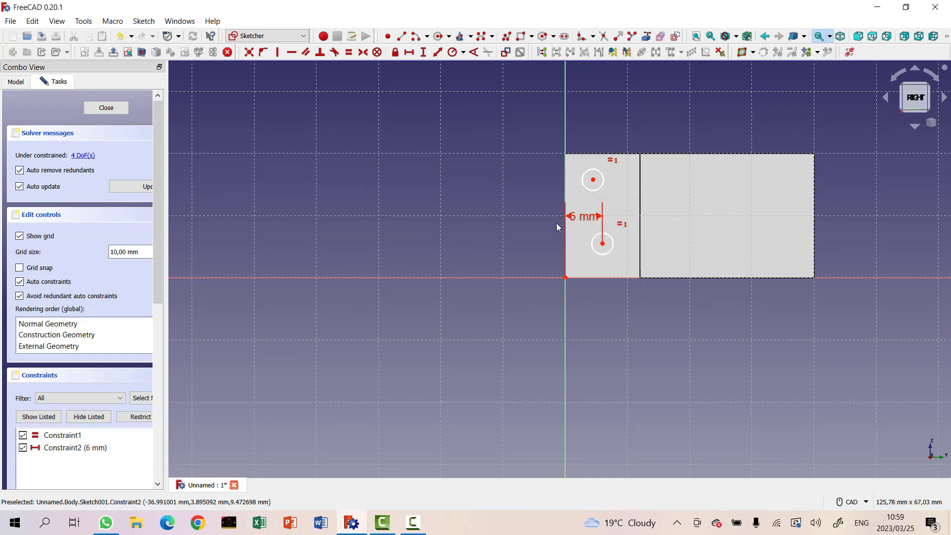
Step: Set the horizontal distance from the origin to the upper circle's centre to 6 mm and place both horizontal dimensions left of the part
{"action": "left_click", "coordinate": [593, 180]}
{"action": "left_click", "coordinate": [409, 52]}
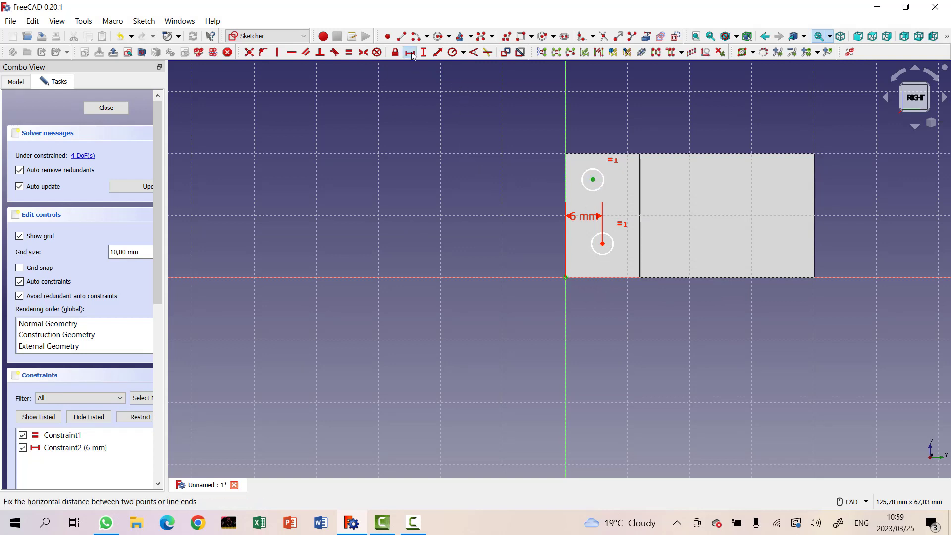
{"action": "type", "text": "6"}
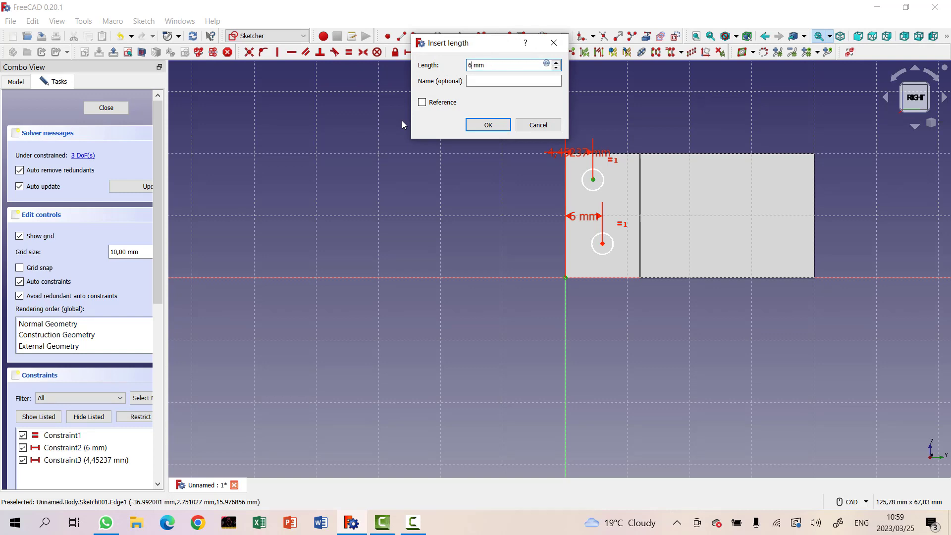
{"action": "left_click", "coordinate": [488, 126]}
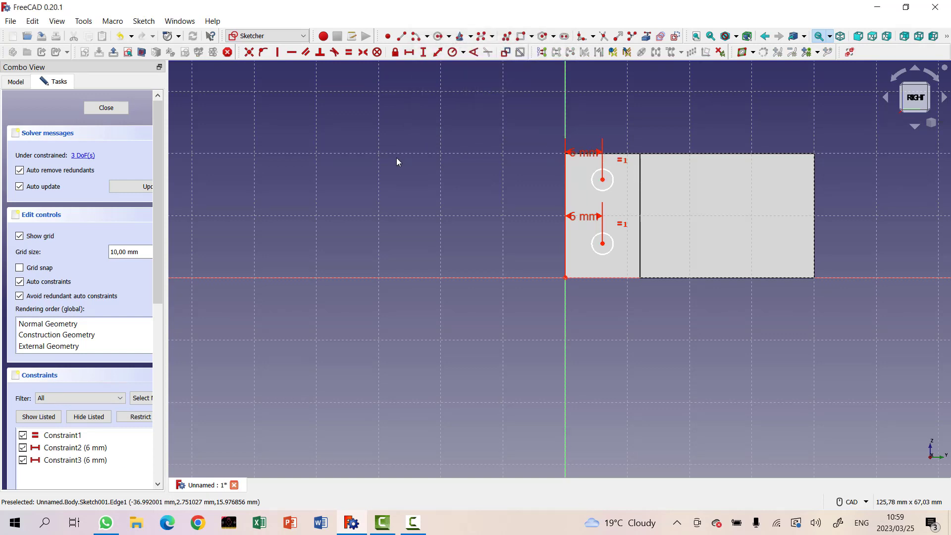
{"action": "left_click_drag", "start_coordinate": [577, 154], "coordinate": [488, 128]}
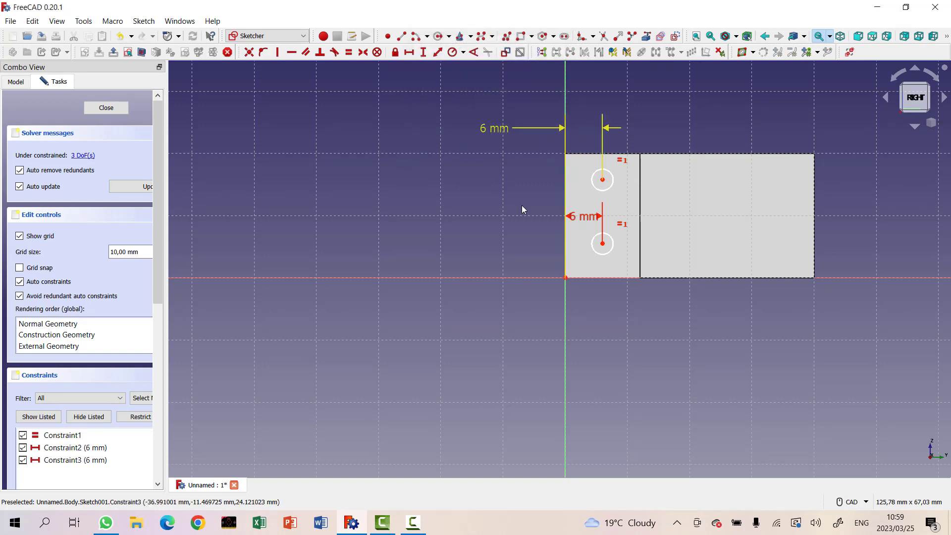
{"action": "mouse_move", "coordinate": [513, 212]}
{"action": "left_mouse_down"}
{"action": "mouse_move", "coordinate": [459, 218]}
{"action": "mouse_move", "coordinate": [503, 232]}
{"action": "left_mouse_up"}
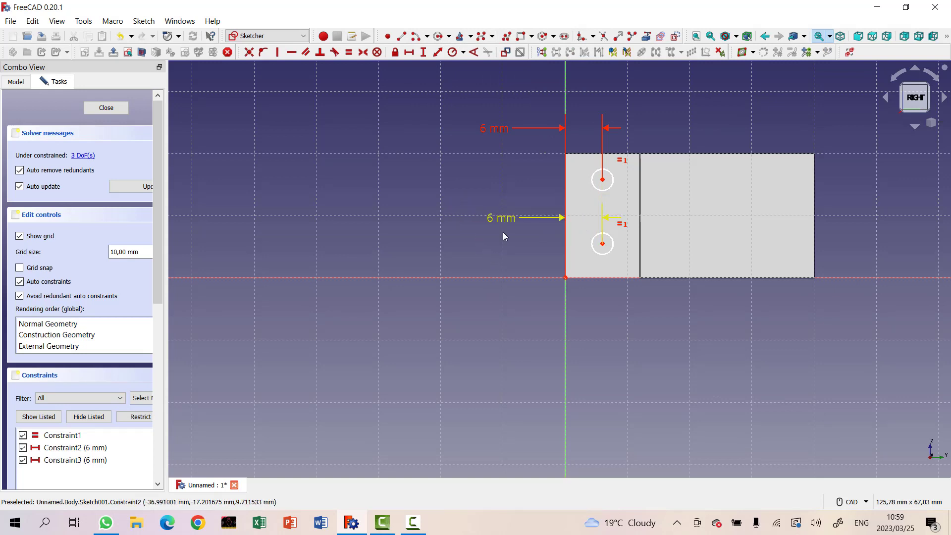
Step: Set the upper circle's radius to 1.52 mm and place the radius dimension above the part
{"action": "left_click", "coordinate": [612, 194]}
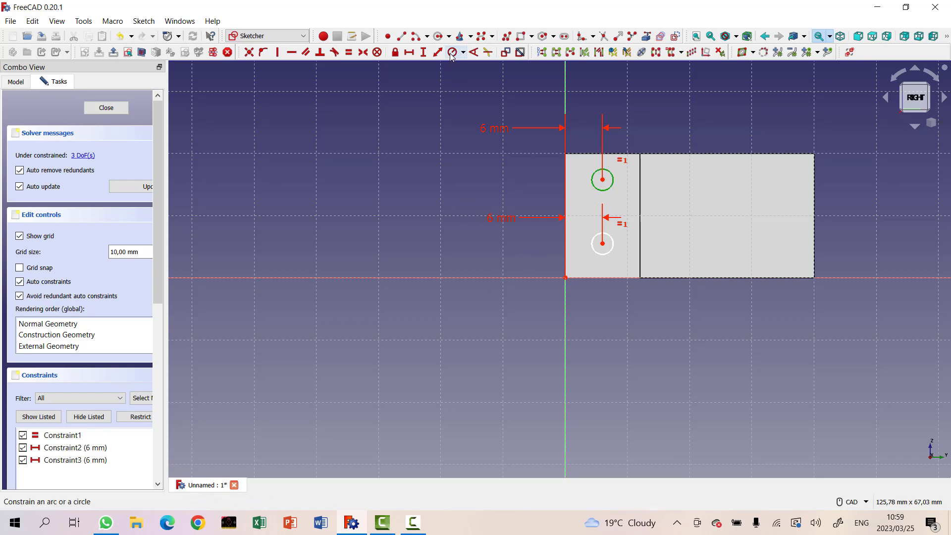
{"action": "left_click", "coordinate": [452, 52]}
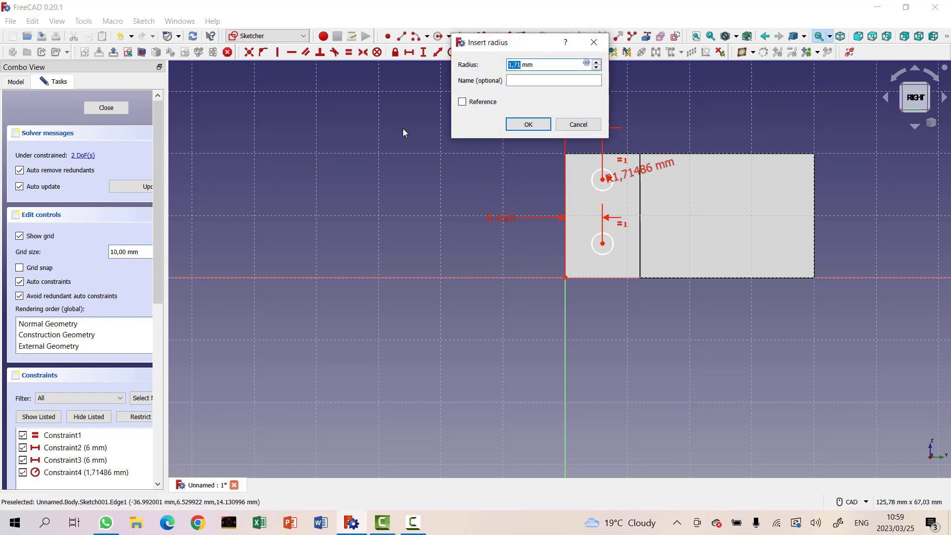
{"action": "type", "text": "1,52"}
{"action": "left_click", "coordinate": [517, 130]}
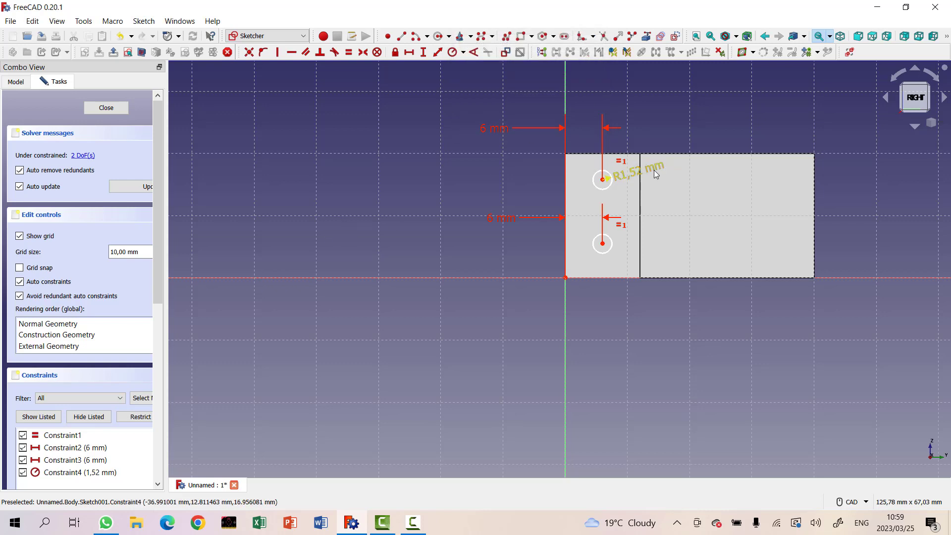
{"action": "left_click_drag", "start_coordinate": [655, 174], "coordinate": [660, 128]}
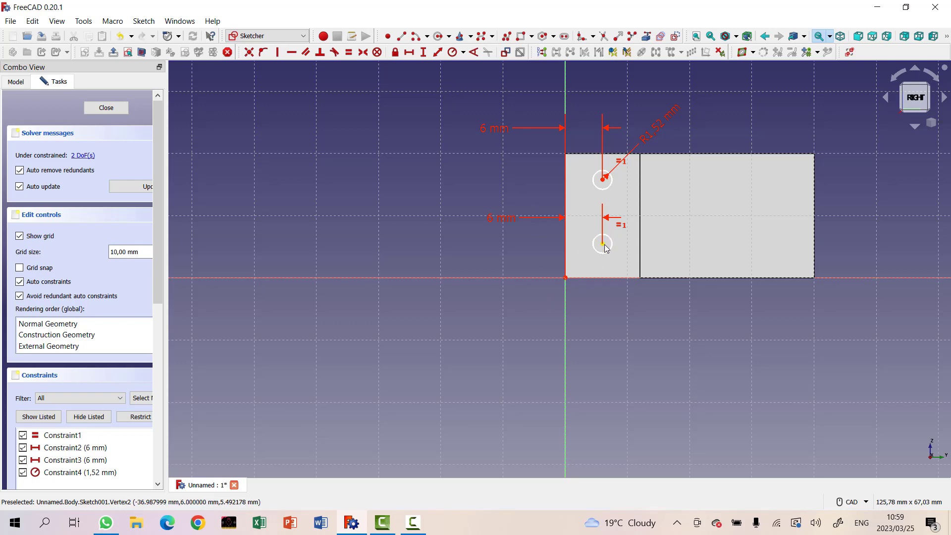
Step: Set the vertical distance from the origin to the lower circle's centre to 5 mm
{"action": "left_click", "coordinate": [564, 277]}
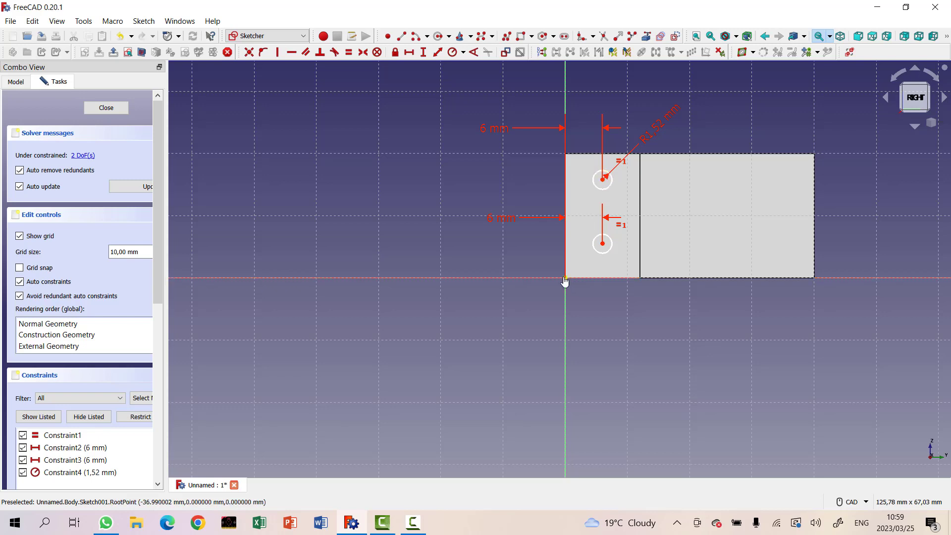
{"action": "left_click", "coordinate": [603, 245]}
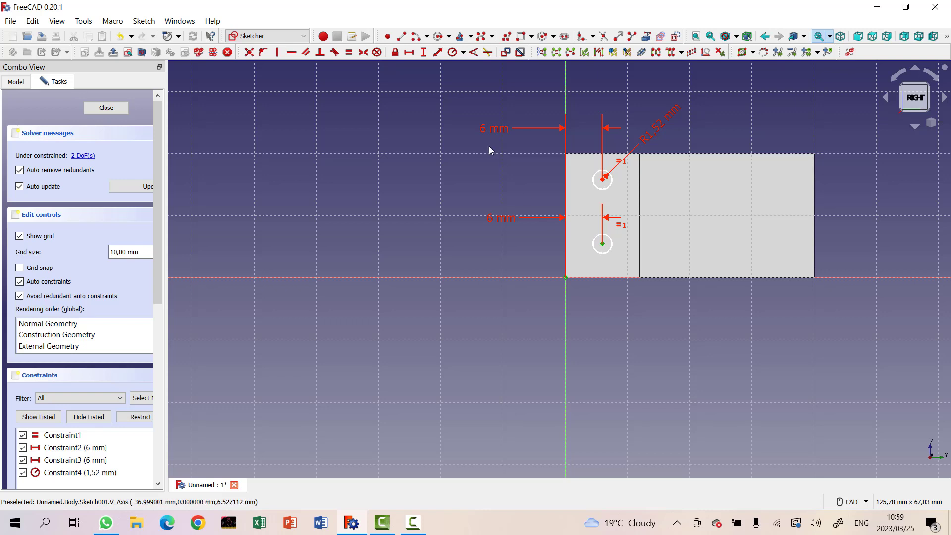
{"action": "left_click", "coordinate": [421, 53]}
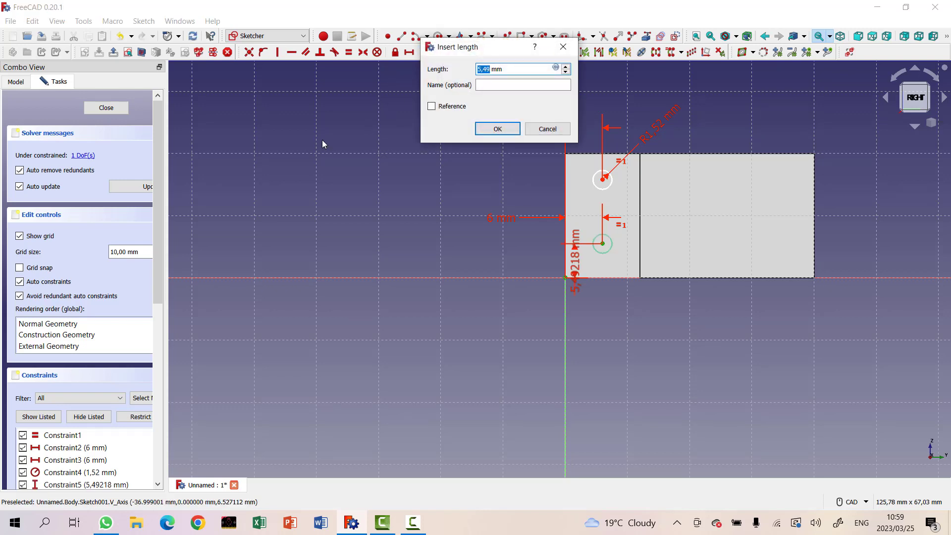
{"action": "type", "text": "5"}
{"action": "left_click", "coordinate": [498, 129]}
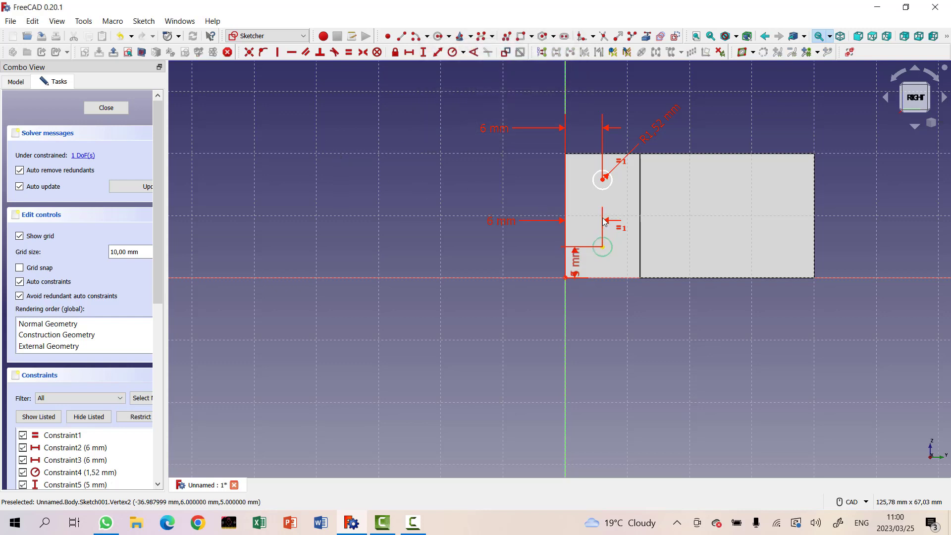
{"action": "left_click", "coordinate": [603, 180]}
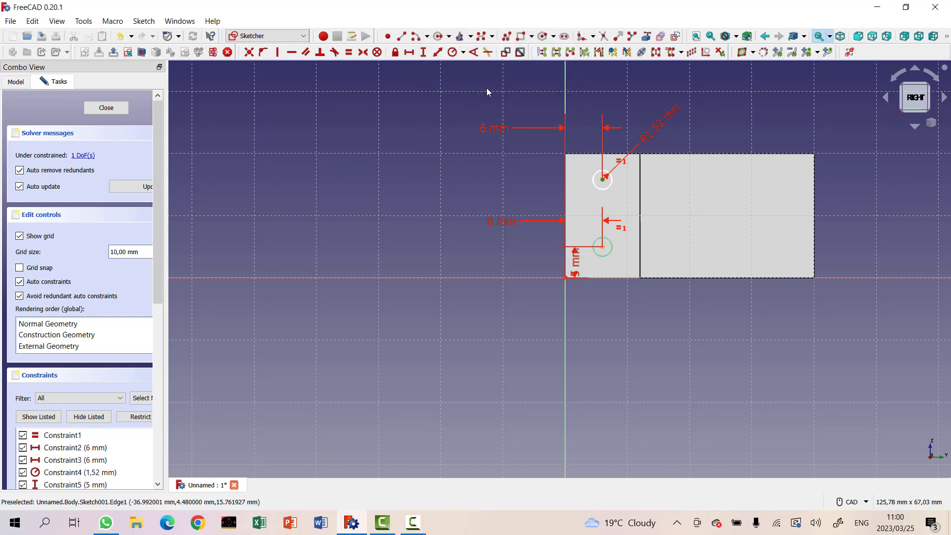
{"action": "left_click", "coordinate": [437, 52]}
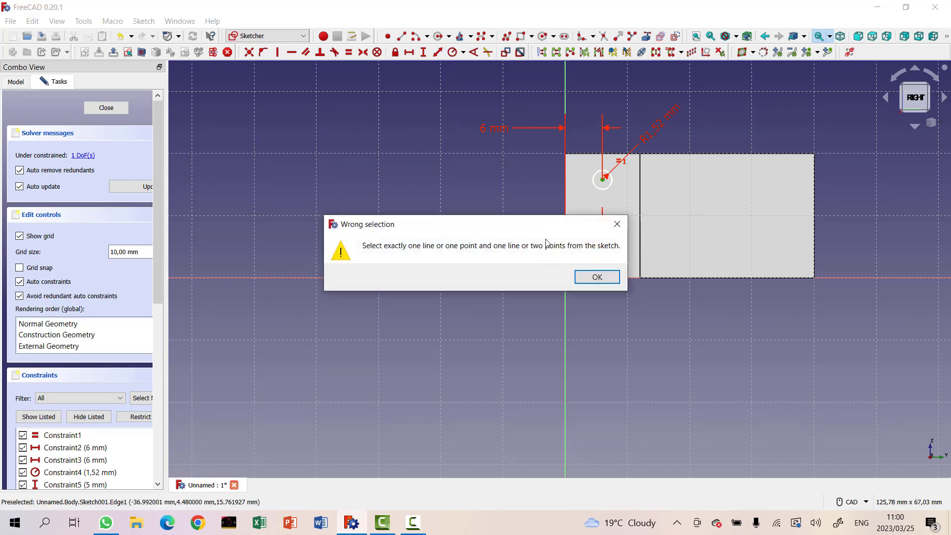
{"action": "left_click", "coordinate": [617, 224]}
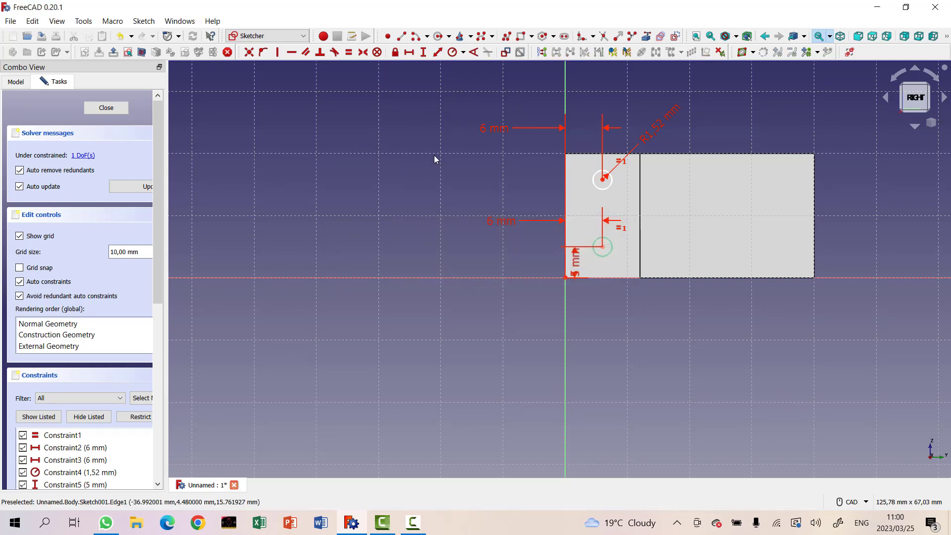
Step: Set the vertical distance between the two circles' centres to 10 mm and place the dimension left of the part
{"action": "left_click", "coordinate": [603, 181]}
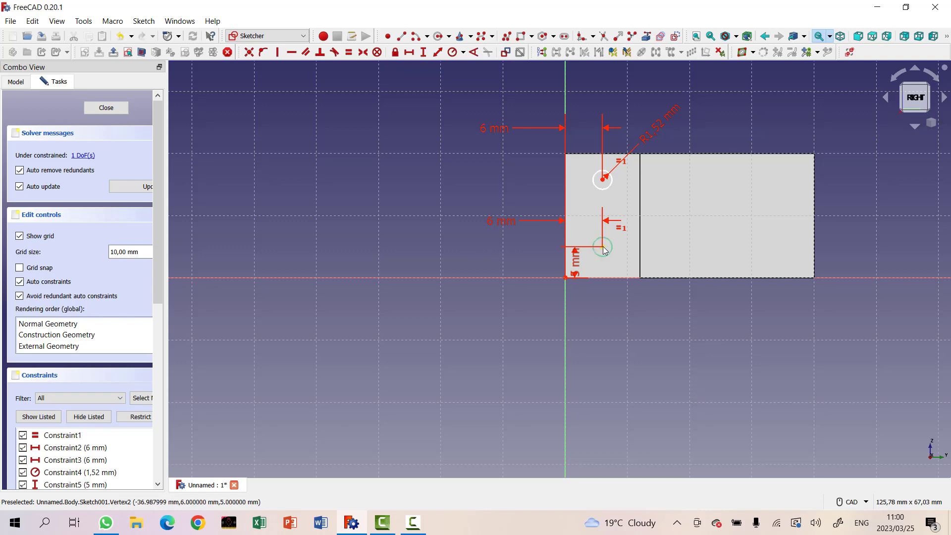
{"action": "left_click", "coordinate": [603, 247]}
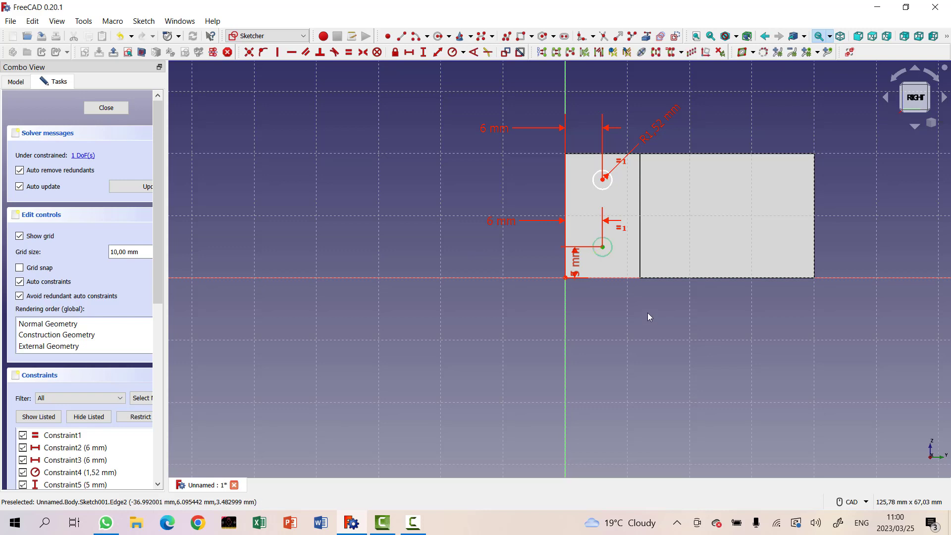
{"action": "left_click", "coordinate": [602, 182]}
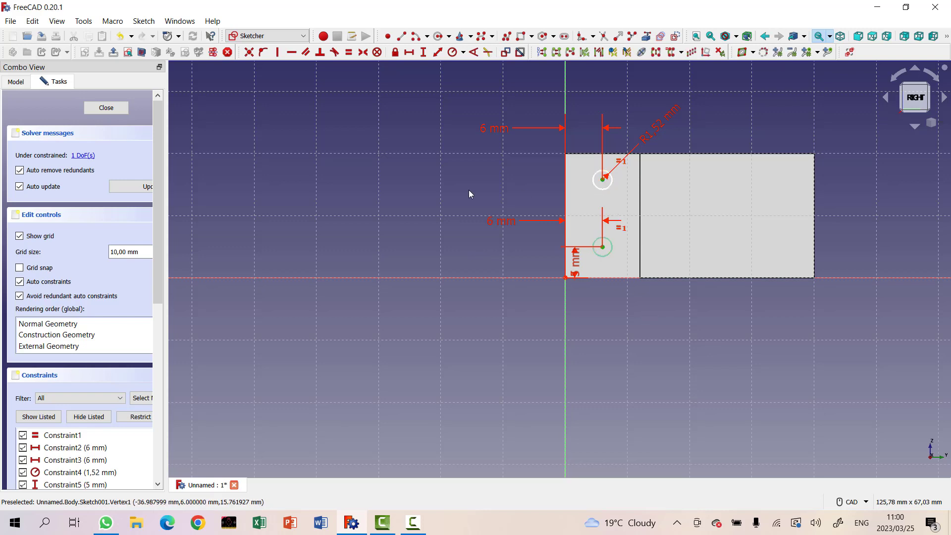
{"action": "left_click", "coordinate": [438, 52]}
{"action": "type", "text": "10"}
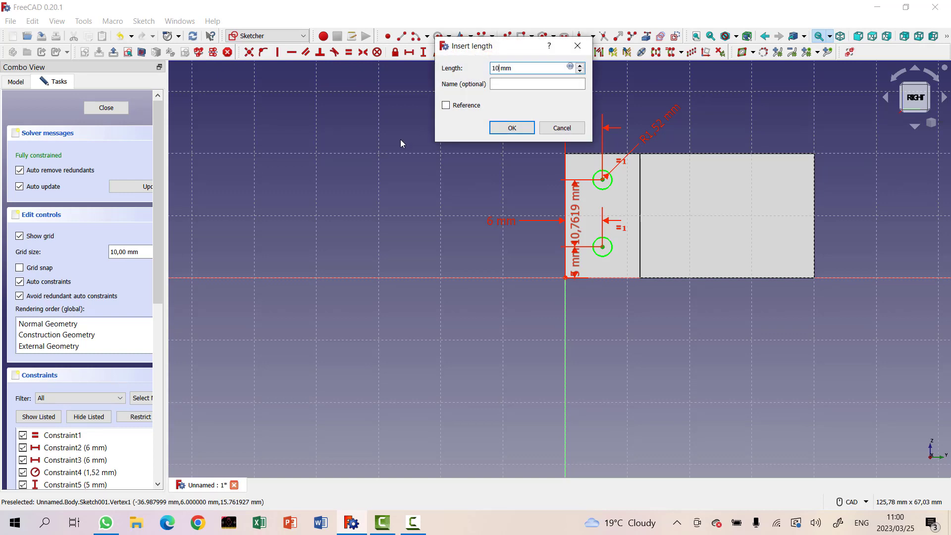
{"action": "left_click", "coordinate": [513, 128]}
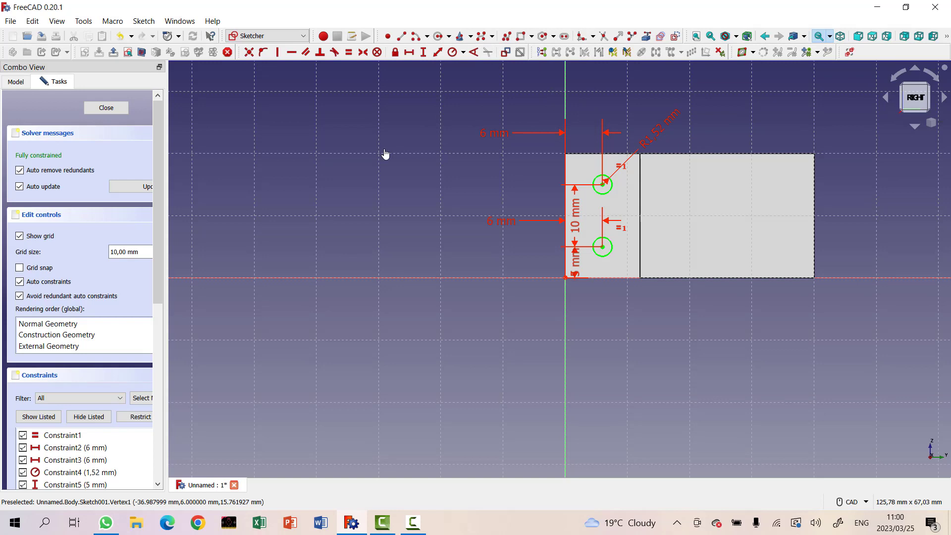
{"action": "left_click_drag", "start_coordinate": [574, 207], "coordinate": [441, 205]}
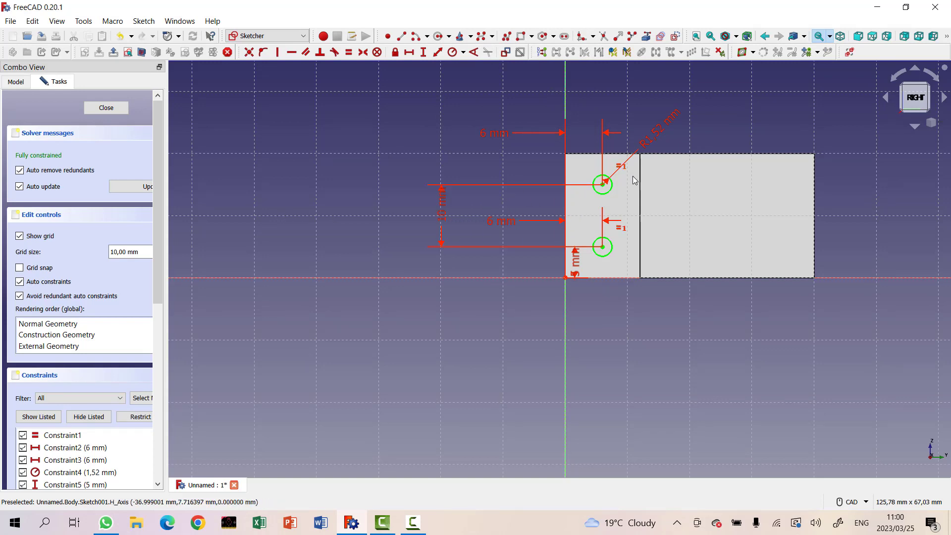
Step: Close the sketch and pocket its two circles 5 mm deep through the thin end leg
{"action": "left_click", "coordinate": [117, 109]}
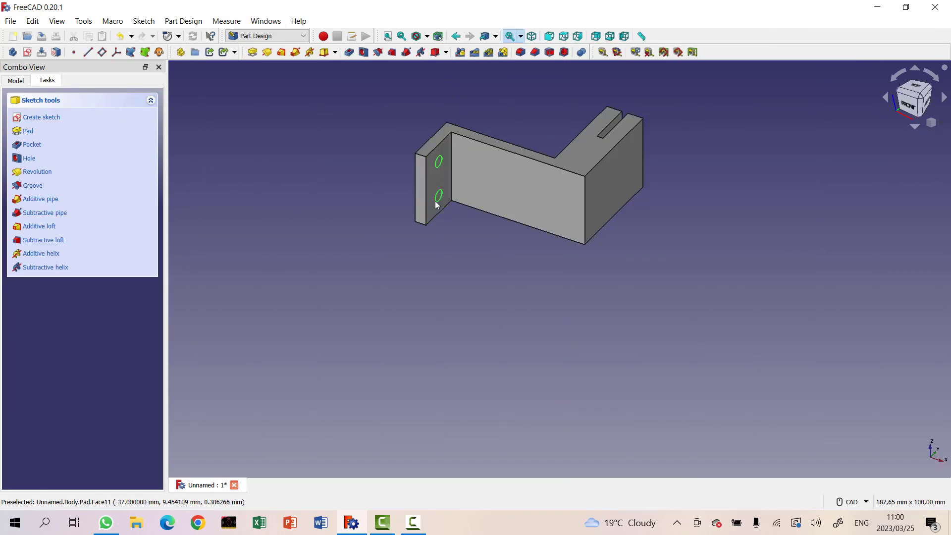
{"action": "left_click", "coordinate": [351, 52]}
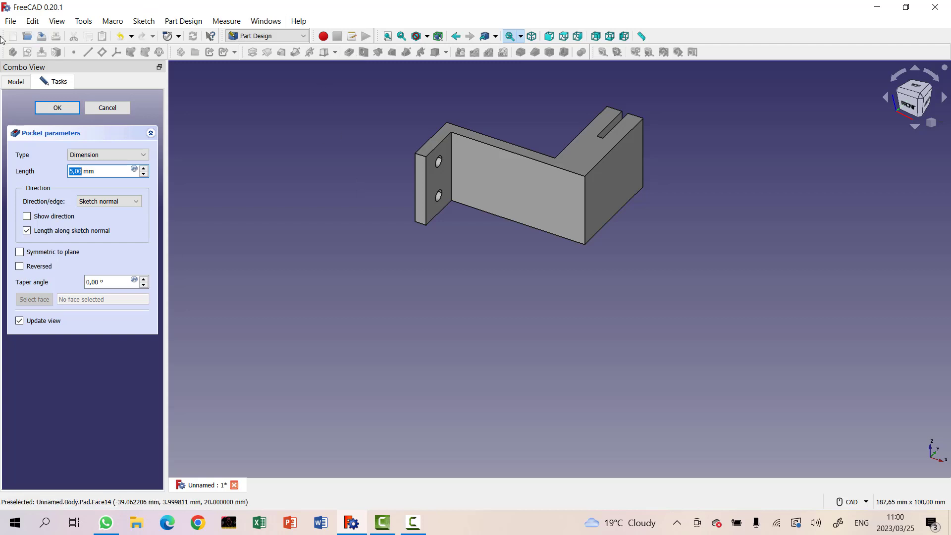
Step: Start saving the document under a new name and create a folder named lesson11 inside FreeCAD-designs
{"action": "left_click", "coordinate": [9, 22]}
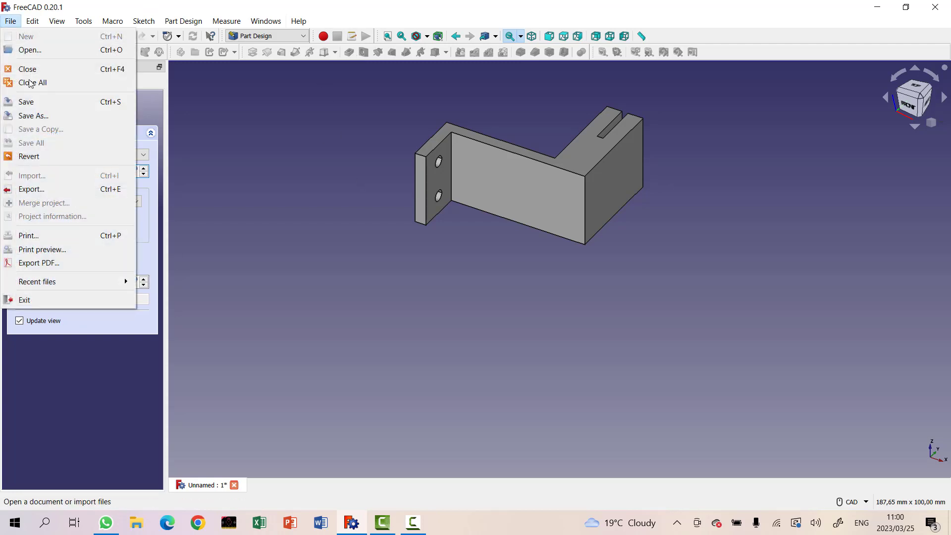
{"action": "left_click", "coordinate": [34, 116]}
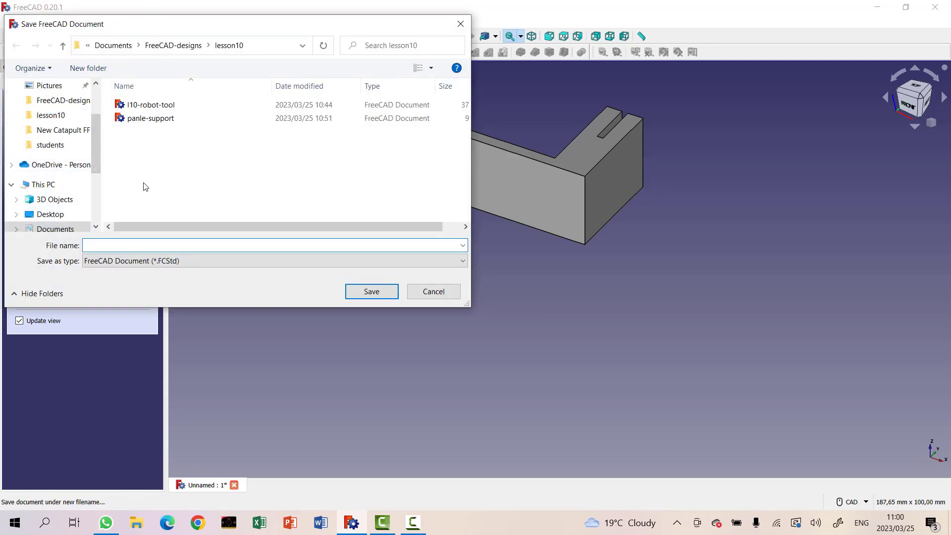
{"action": "left_click", "coordinate": [62, 45]}
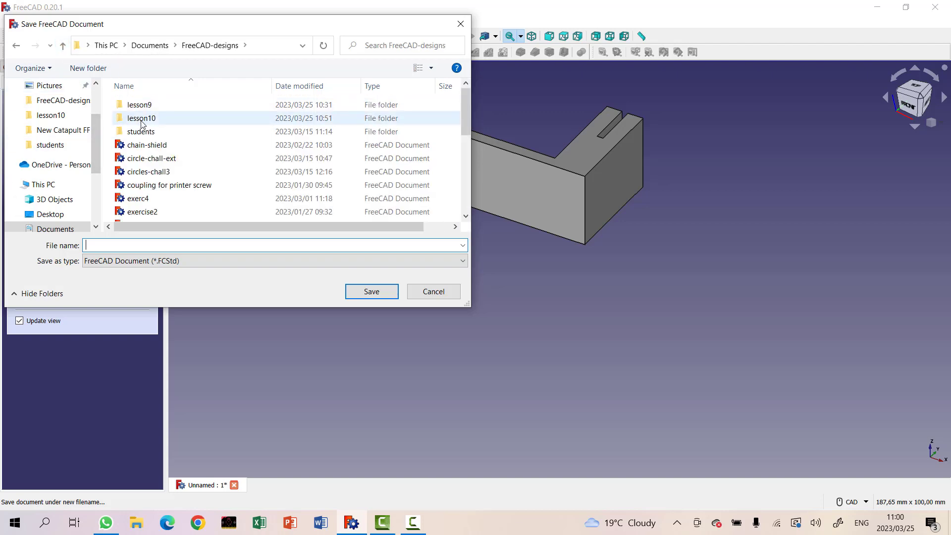
{"action": "left_click", "coordinate": [88, 68]}
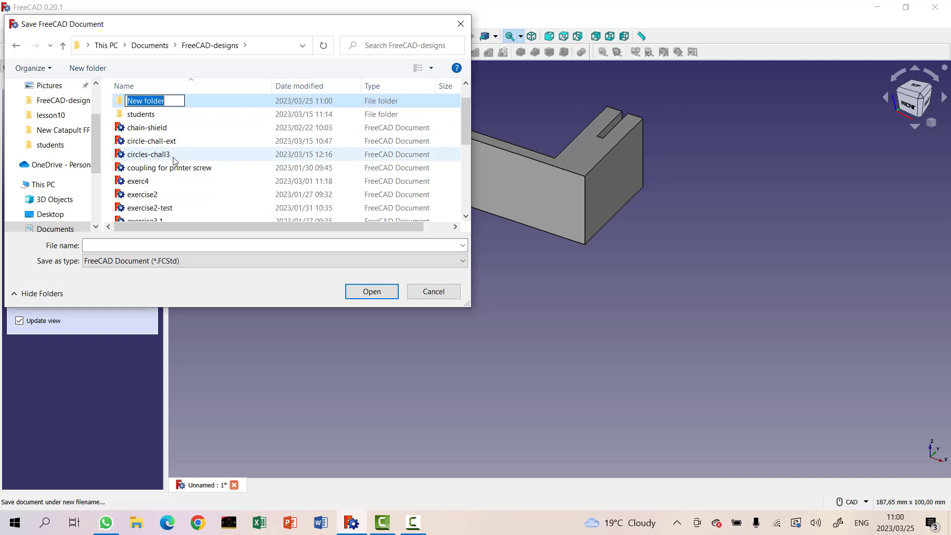
{"action": "type", "text": "lesson11"}
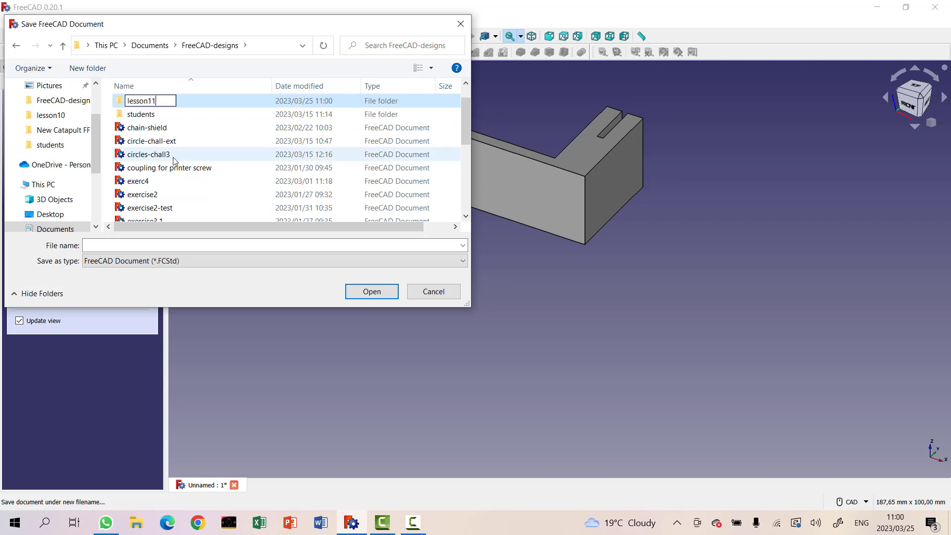
{"action": "key", "text": "Return"}
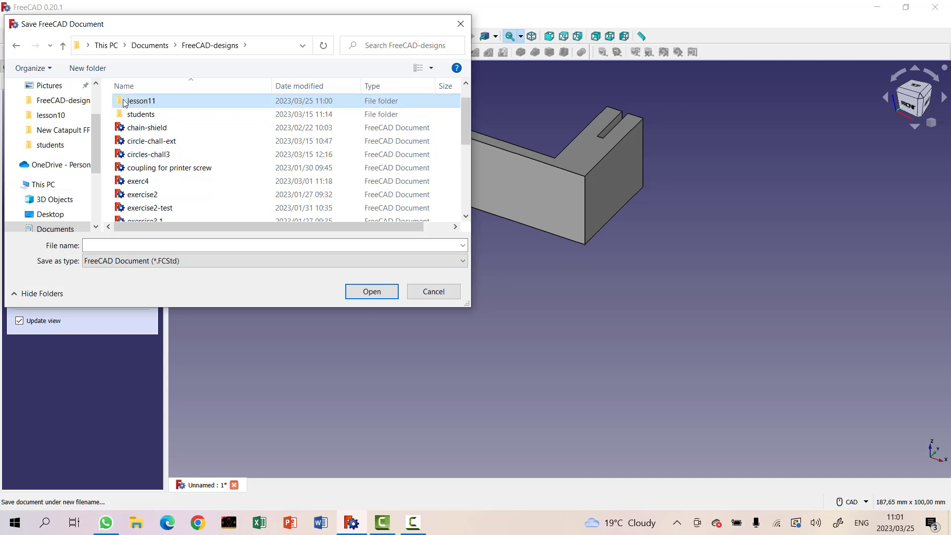
Step: Save the document as l11-panel-support in the lesson11 folder
{"action": "key", "text": "Return"}
{"action": "left_click", "coordinate": [105, 246]}
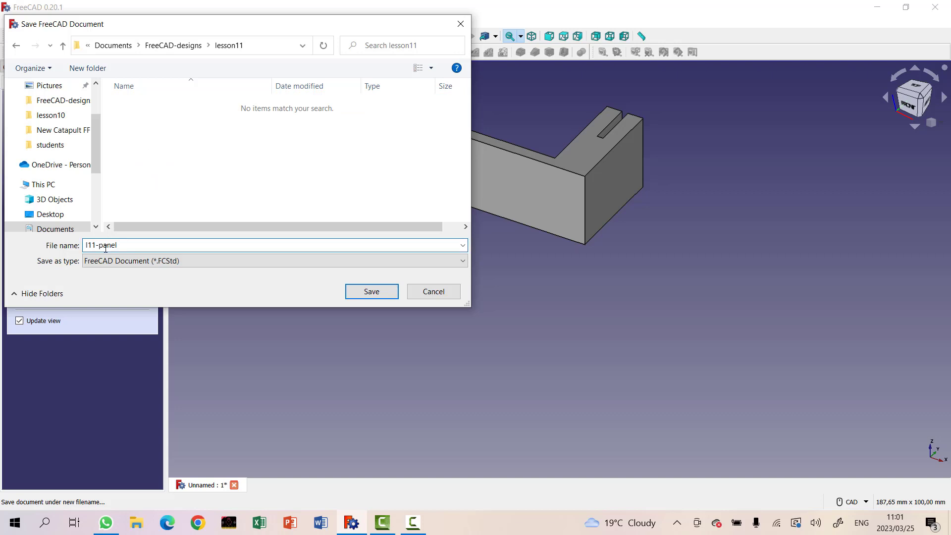
{"action": "type", "text": "l11-panel-support"}
{"action": "left_click", "coordinate": [384, 295]}
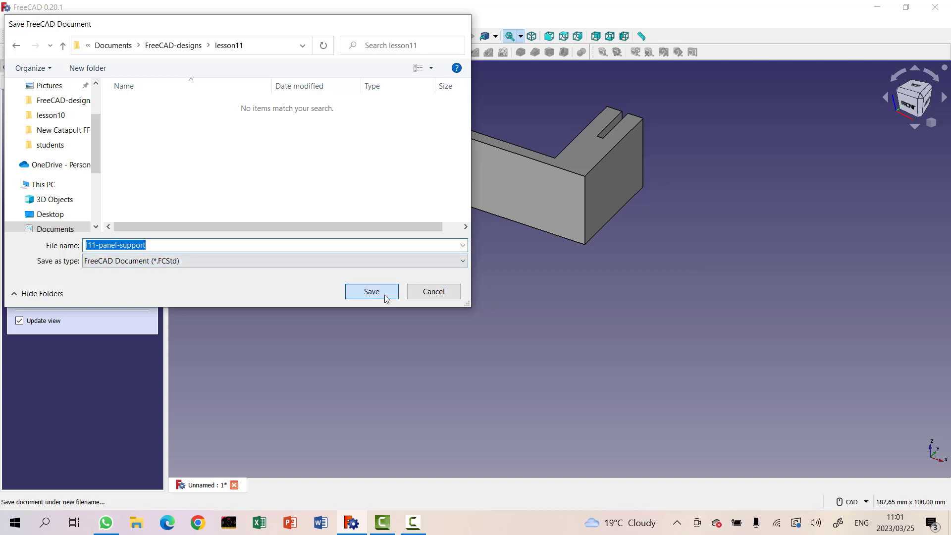